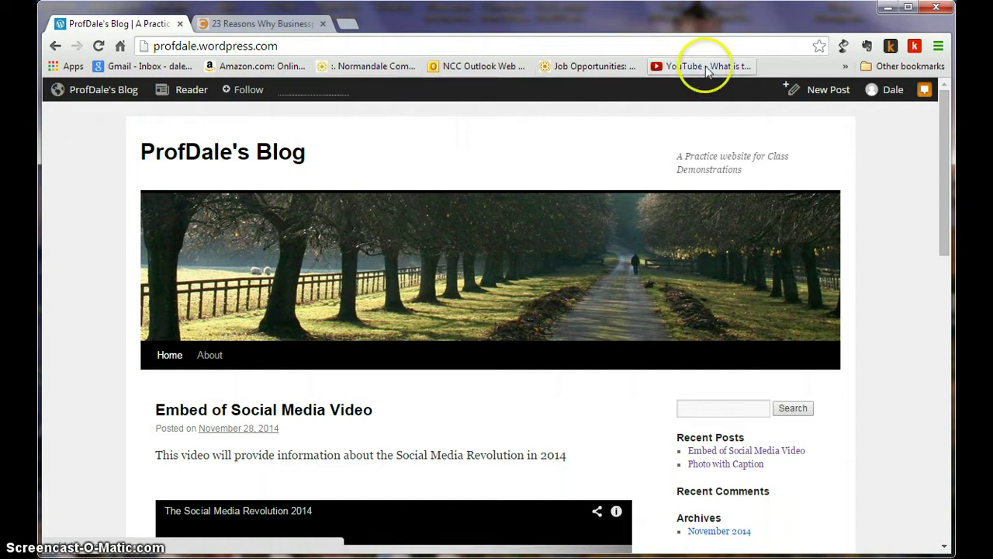
# Step: Start a new blog post titled "Embedded Infographic" with its body editor in Text mode
pyautogui.click(836, 91)
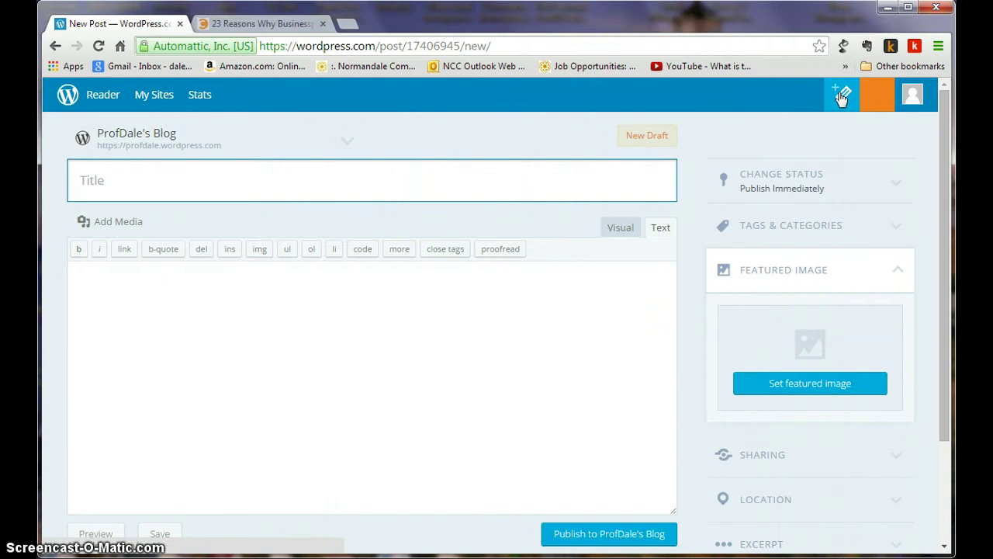
pyautogui.click(829, 103)
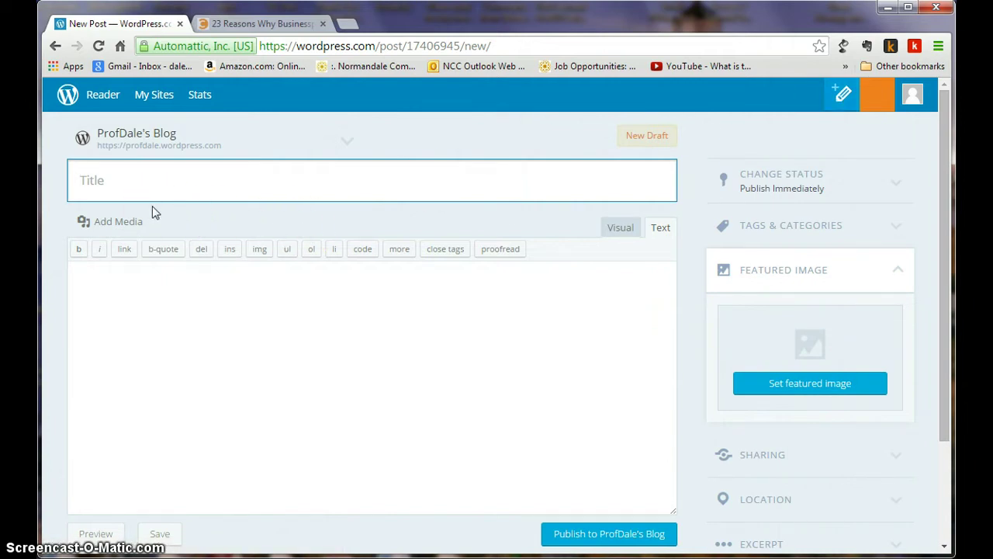
pyautogui.write('Embedded Inf')
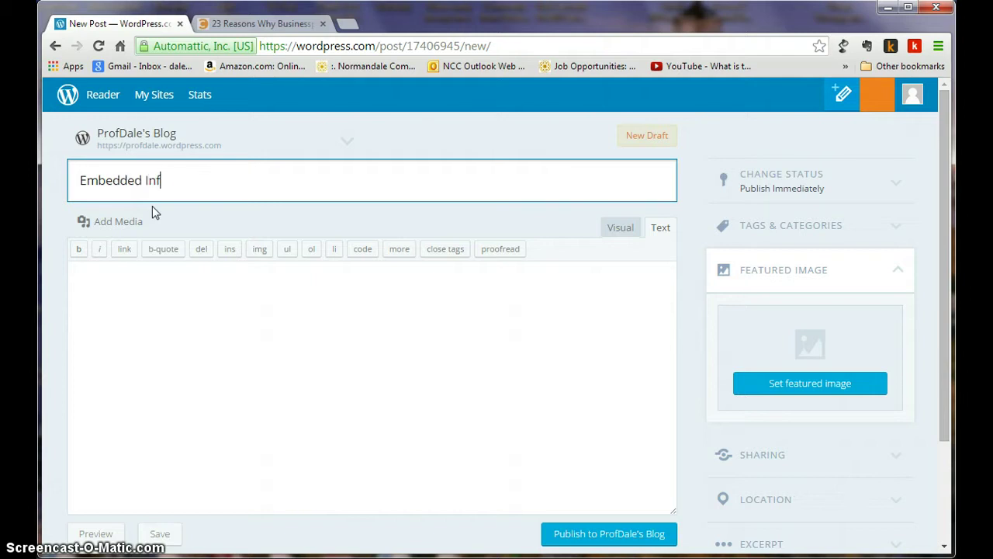
pyautogui.write('ographic')
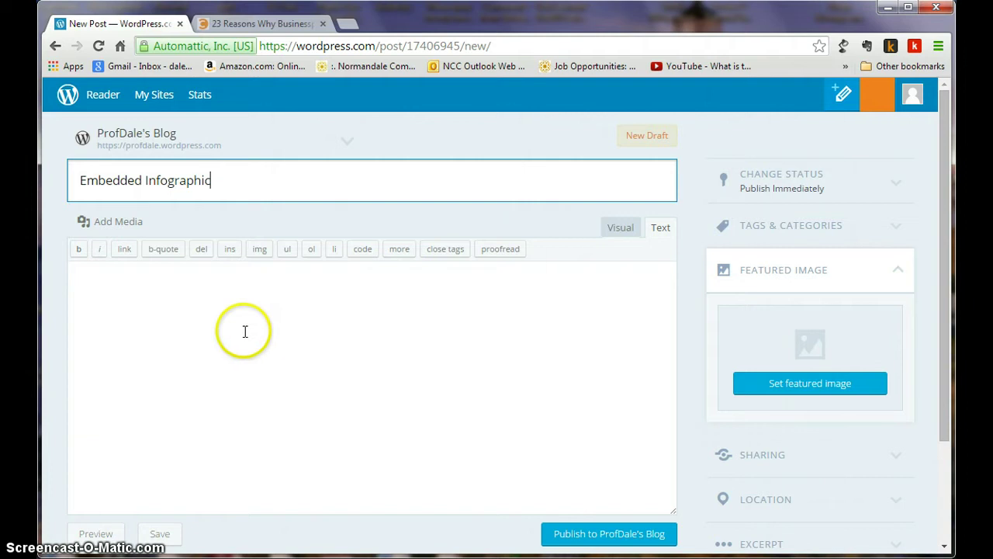
pyautogui.click(620, 228)
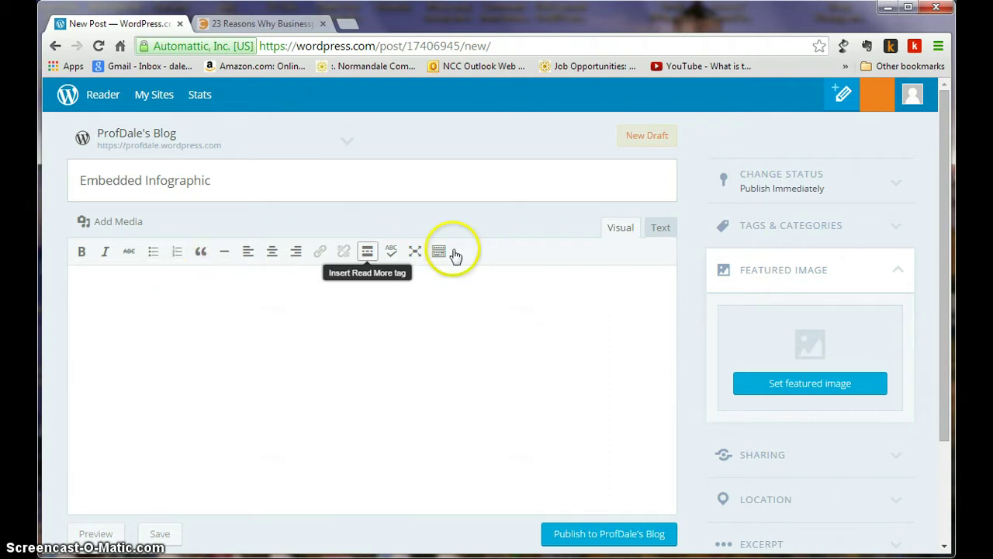
pyautogui.click(659, 229)
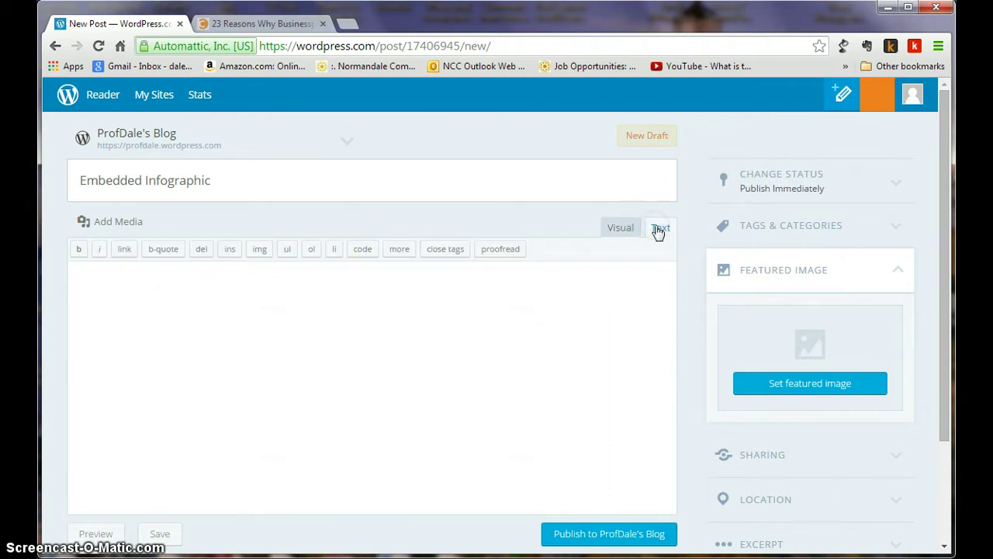
# Step: Copy the entire "Share this Image On Your Site" embed code from the "23 Reasons Why Businesspeople Love Podcasts" page
pyautogui.click(258, 26)
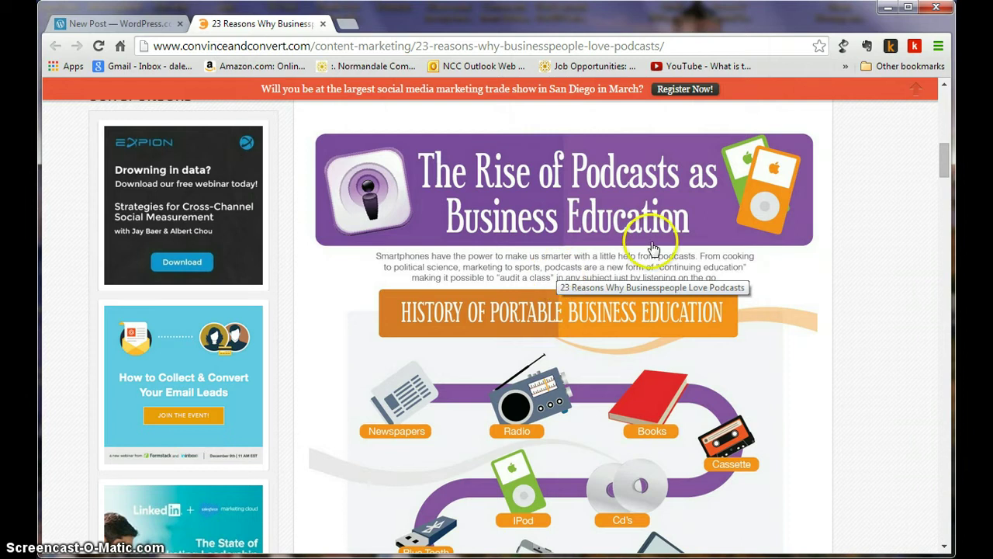
pyautogui.click(944, 165)
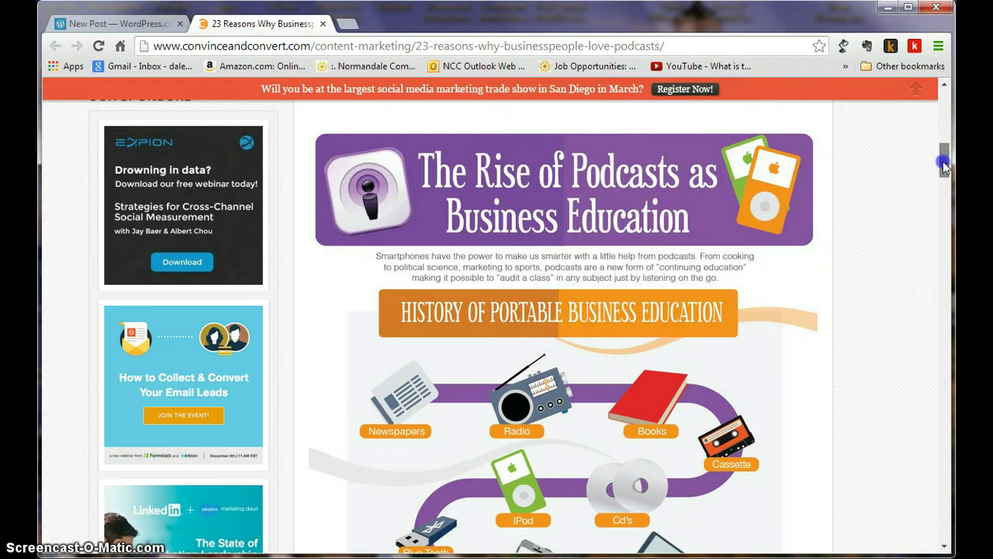
pyautogui.moveTo(945, 165); pyautogui.dragTo(948, 427)
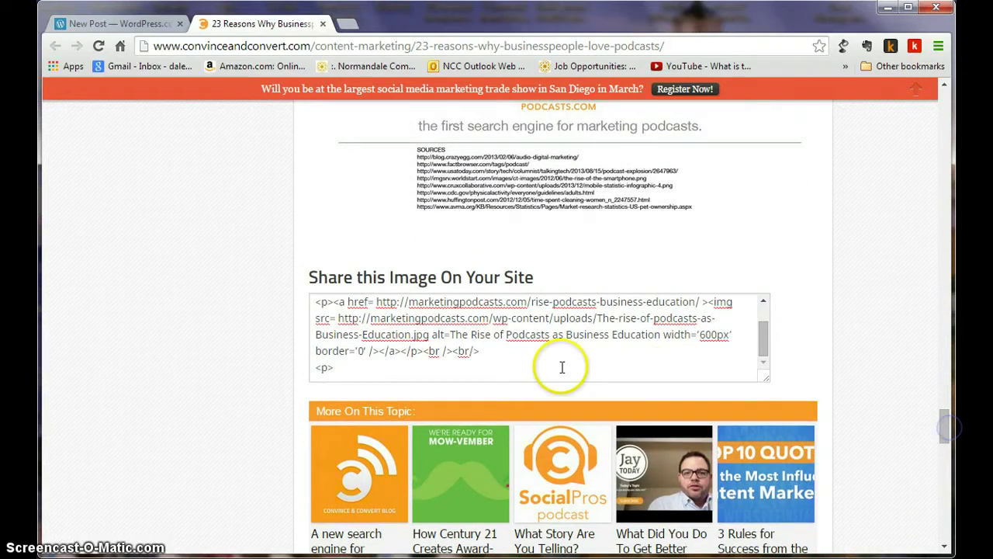
pyautogui.click(523, 350)
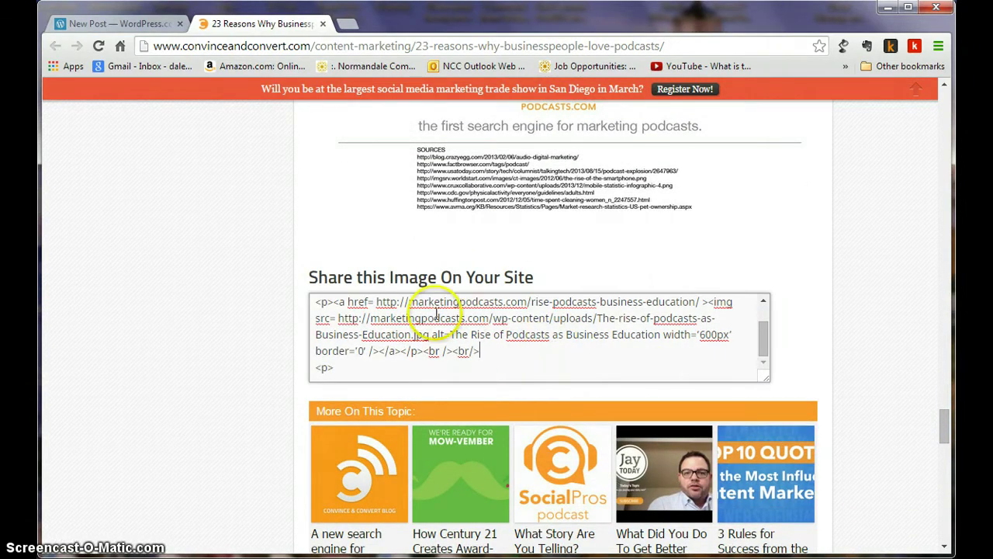
pyautogui.moveTo(355, 368); pyautogui.dragTo(293, 303)
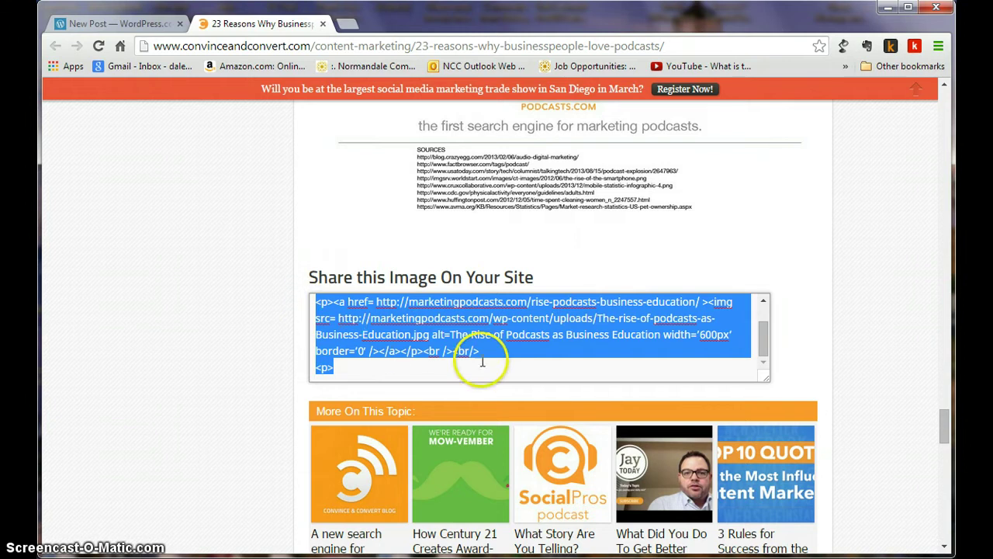
pyautogui.click(764, 349)
pyautogui.moveTo(763, 349); pyautogui.dragTo(761, 375)
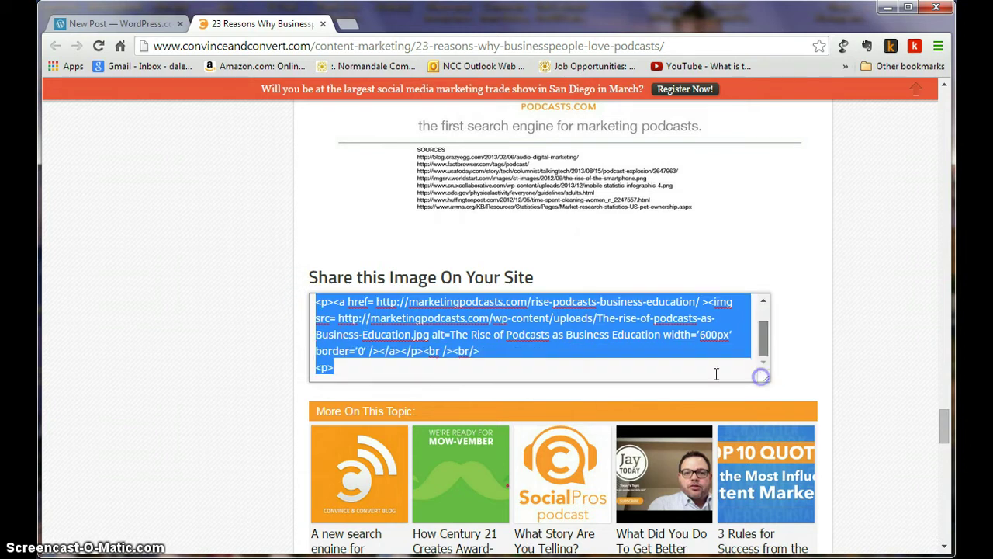
pyautogui.click(599, 373)
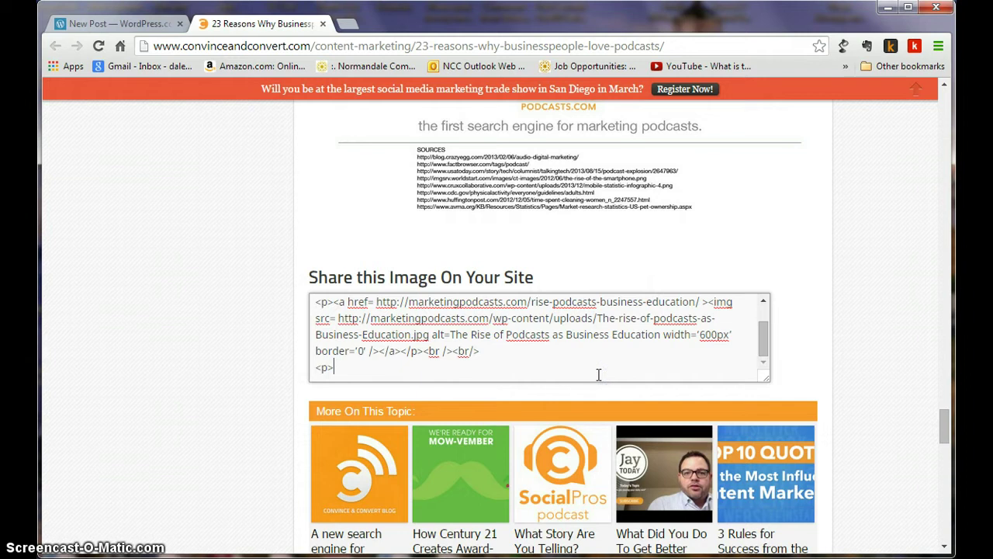
pyautogui.hotkey('ctrl', 'a')
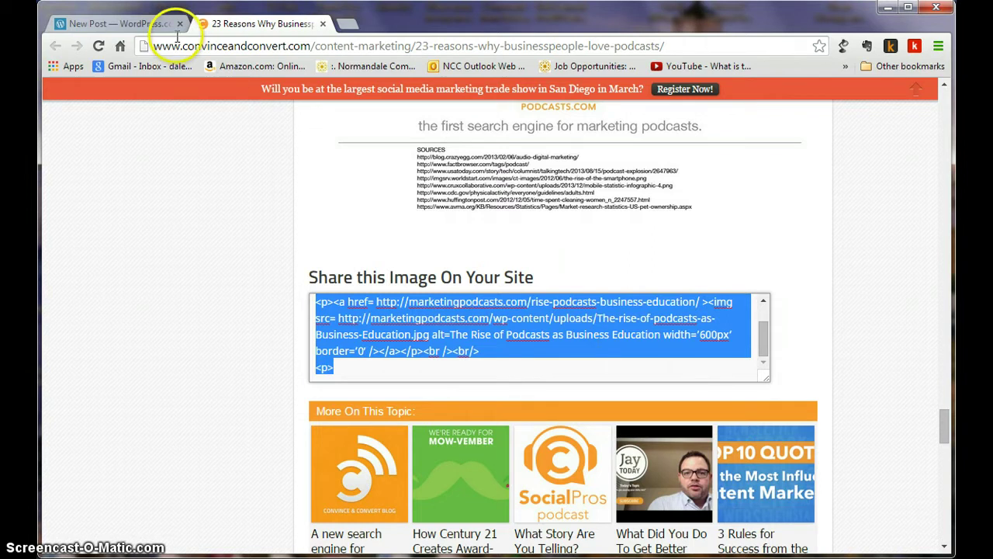
# Step: Paste the infographic's embed code into the body of the "Embedded Infographic" post and publish it to the blog
pyautogui.click(147, 24)
pyautogui.click(121, 289)
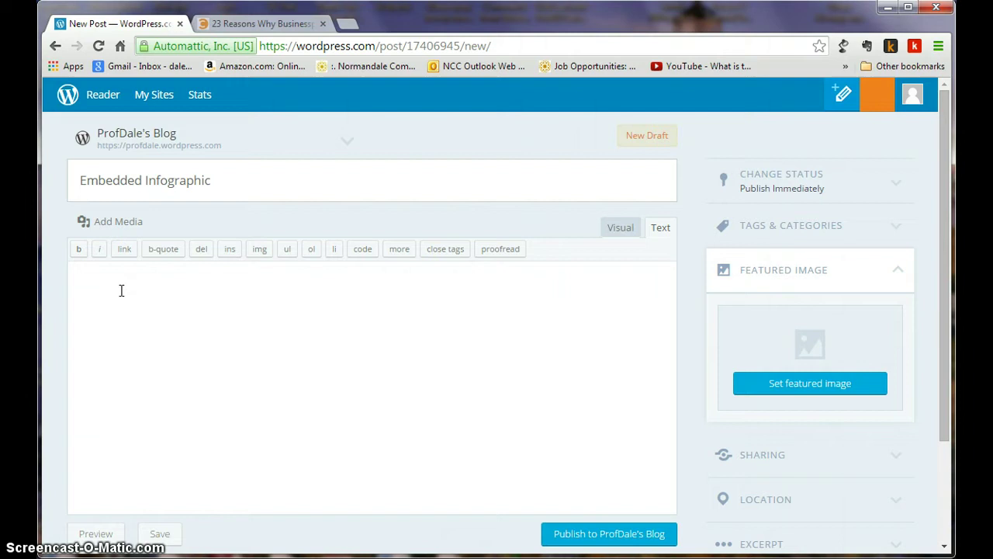
pyautogui.click(68, 278)
pyautogui.rightClick(80, 285)
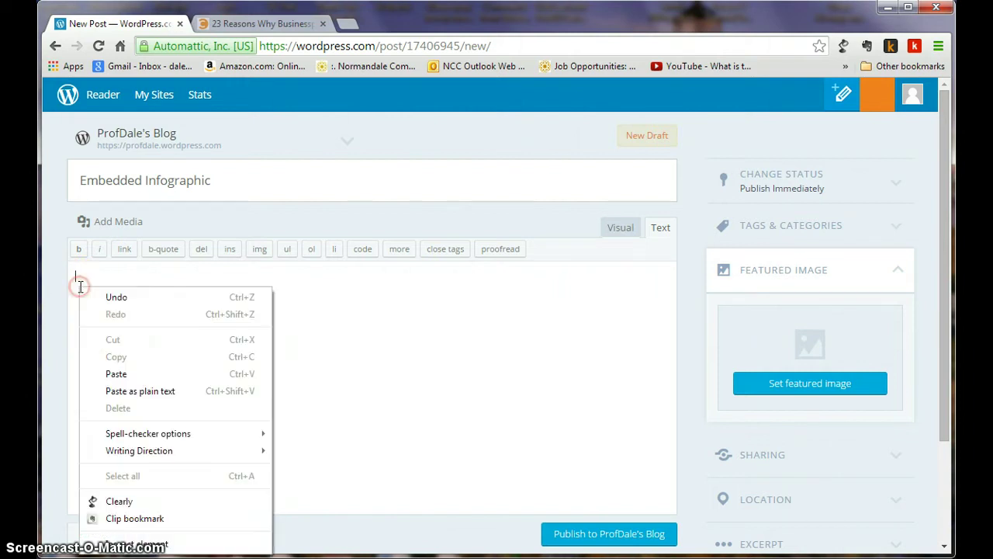
pyautogui.click(124, 373)
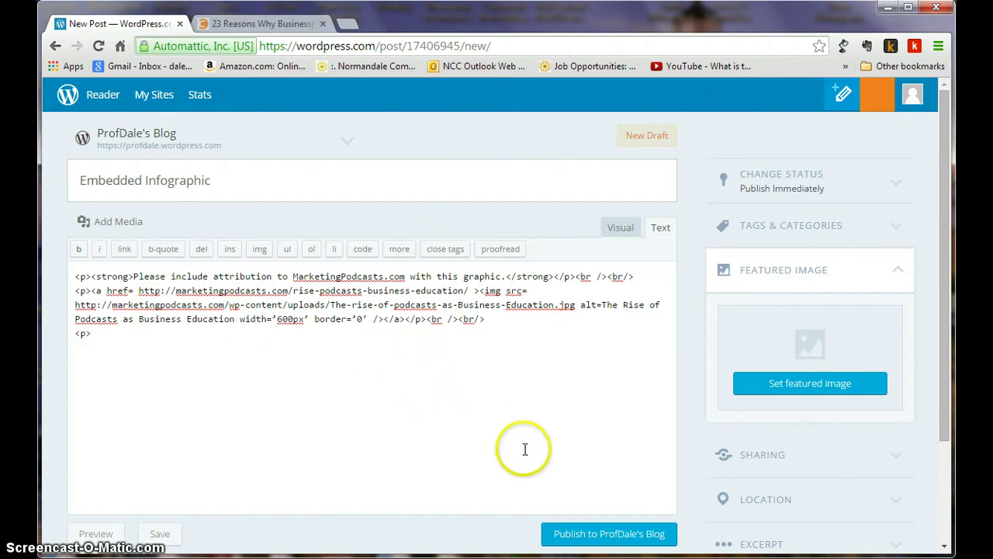
pyautogui.click(609, 534)
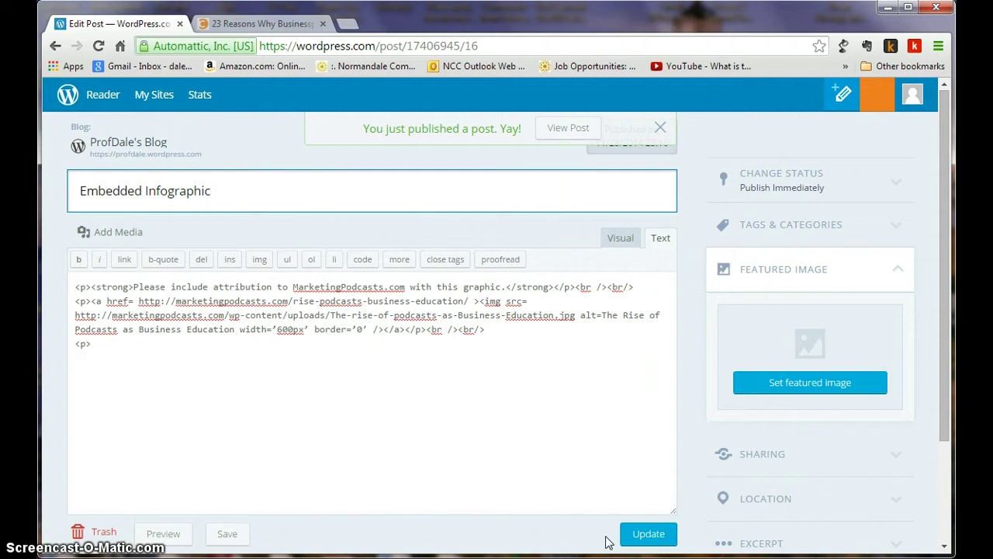
# Step: View the published post and examine how the infographic fits the page along its full length
pyautogui.click(572, 129)
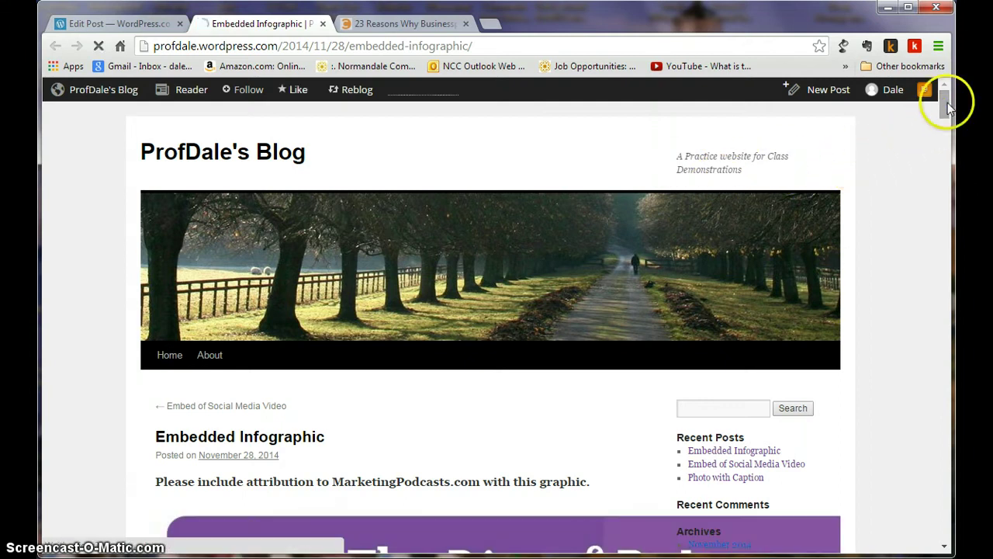
pyautogui.moveTo(945, 106); pyautogui.dragTo(921, 377)
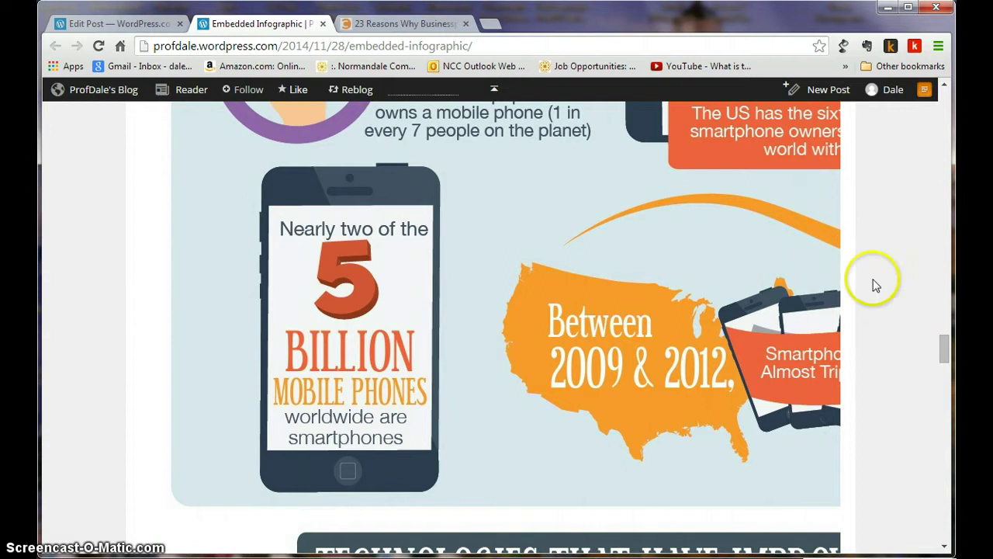
pyautogui.moveTo(942, 348); pyautogui.dragTo(949, 104)
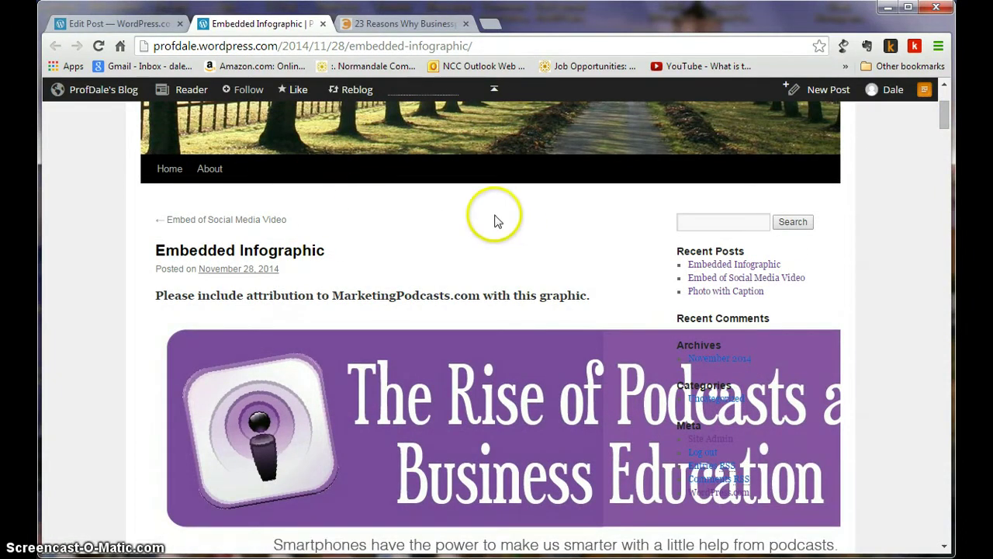
pyautogui.moveTo(947, 124); pyautogui.dragTo(935, 525)
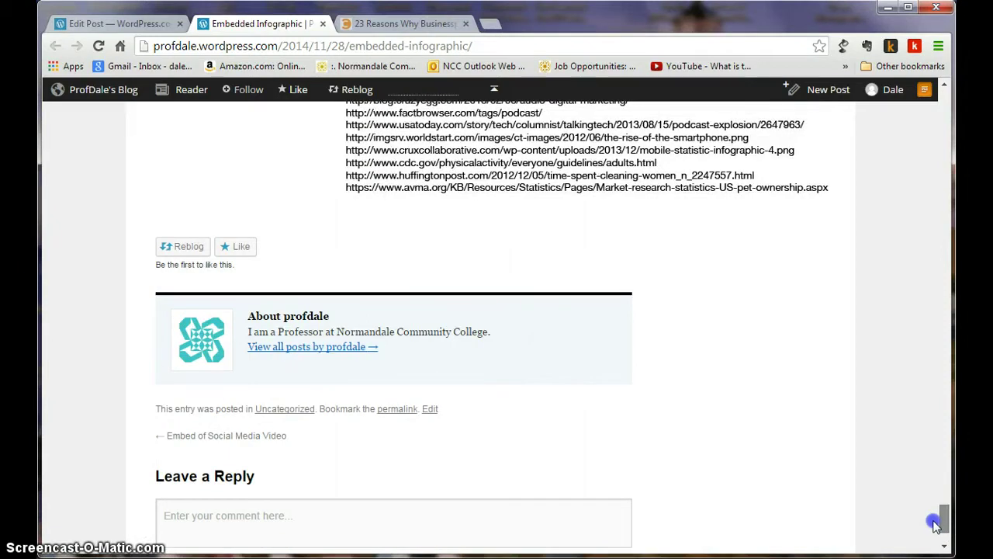
# Step: Open the "Embedded Infographic" post for editing from the author's post archive and move it to the trash
pyautogui.moveTo(935, 525); pyautogui.dragTo(937, 532)
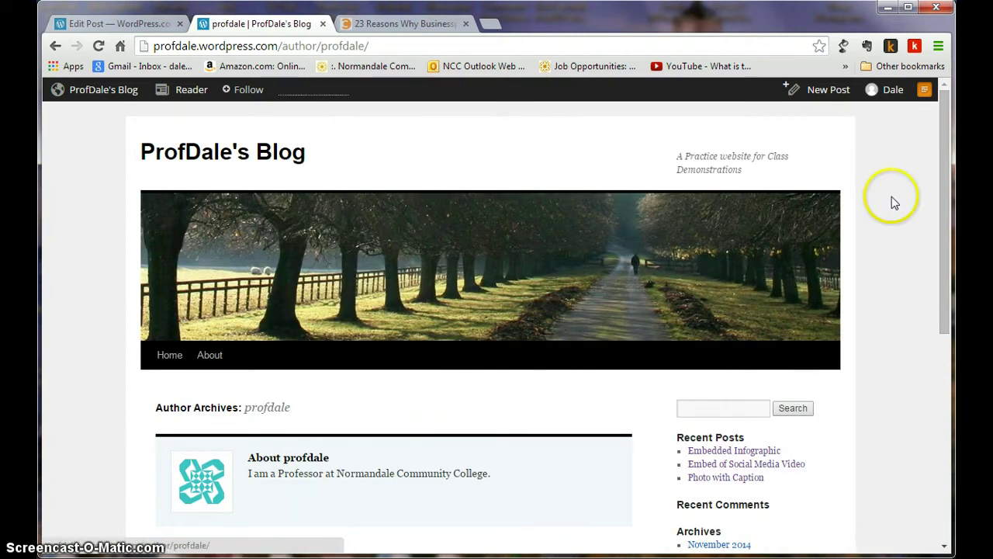
pyautogui.moveTo(942, 166); pyautogui.dragTo(934, 292)
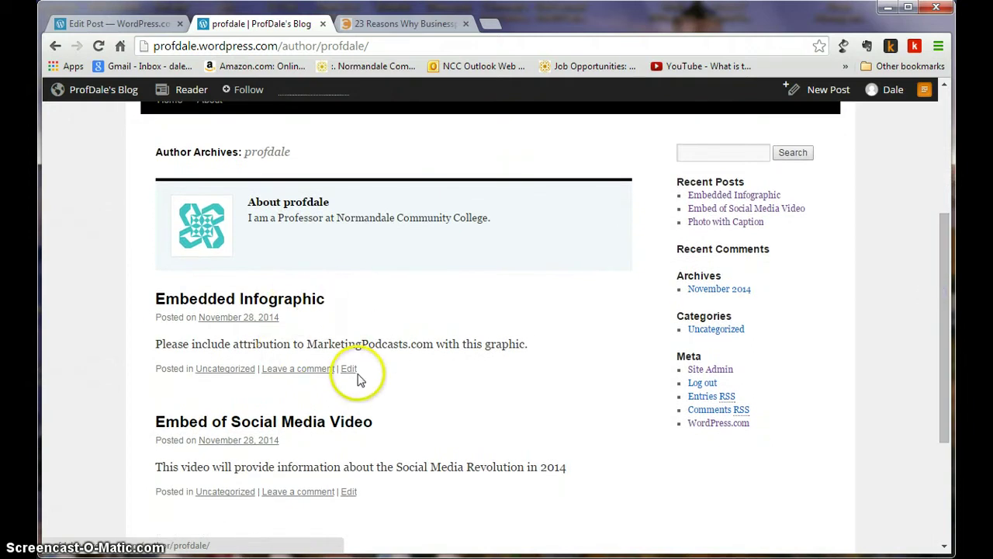
pyautogui.moveTo(946, 270); pyautogui.dragTo(948, 302)
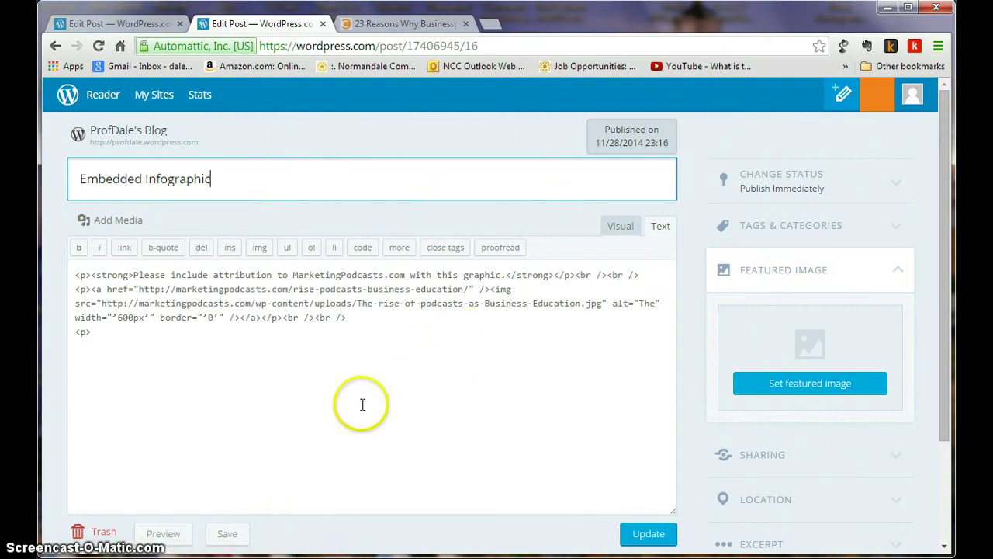
pyautogui.click(103, 533)
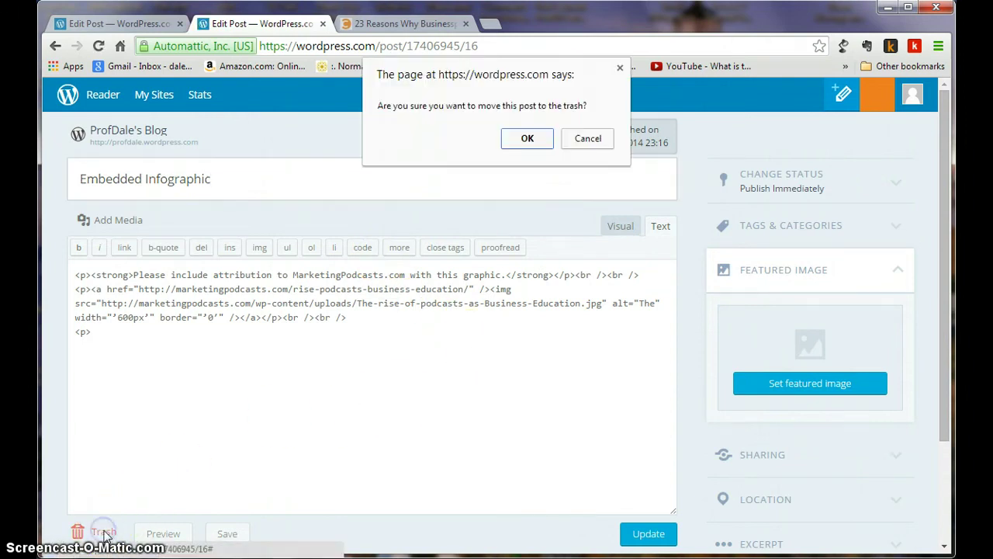
pyautogui.click(529, 139)
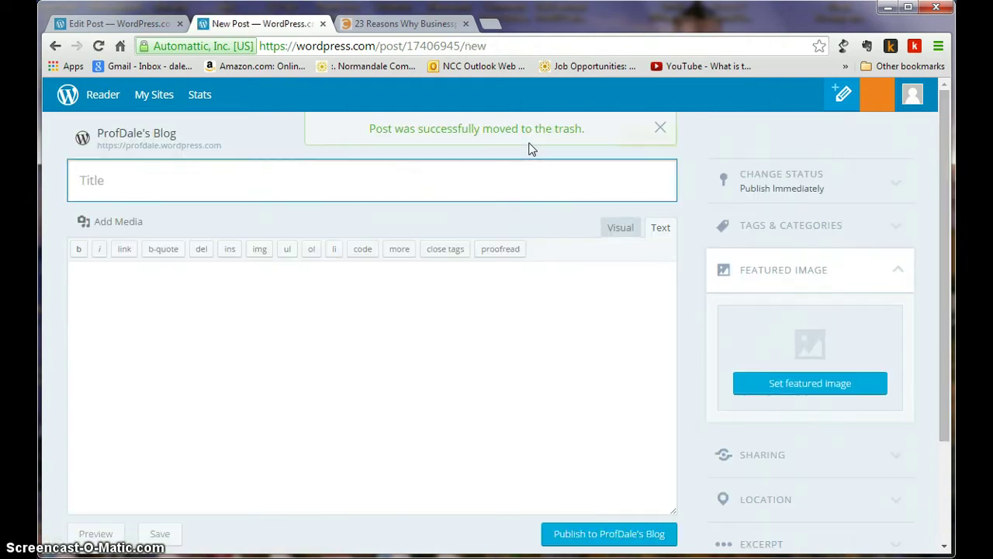
# Step: Save the infographic from the podcasts article as The-rise-of-podcasts-as-Business-Education.jpg in the WordPress Example folder
pyautogui.click(428, 24)
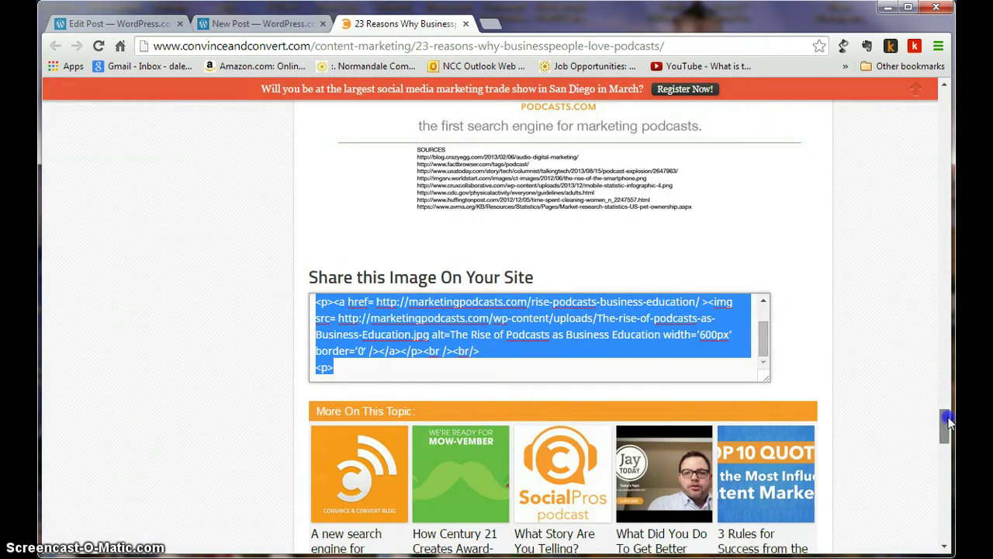
pyautogui.moveTo(944, 423); pyautogui.dragTo(937, 326)
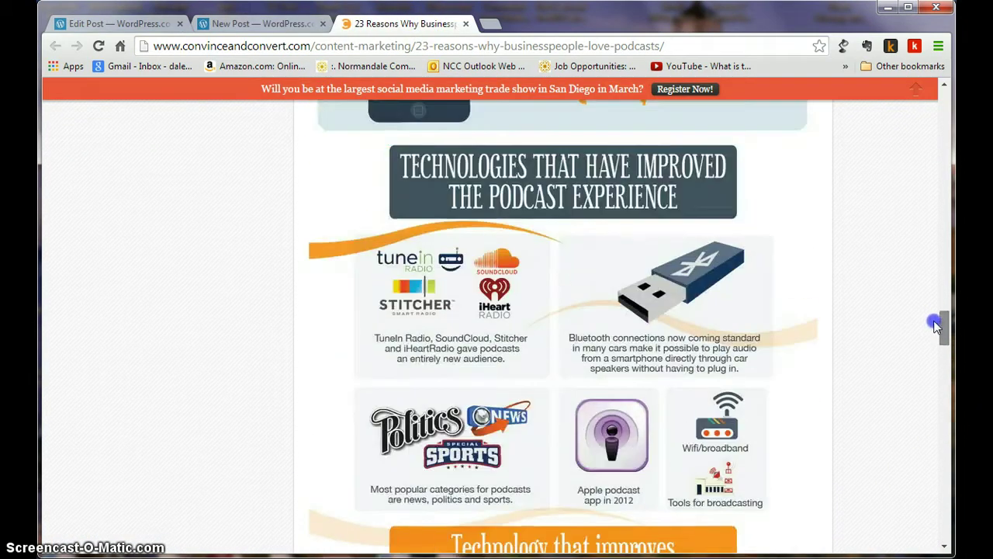
pyautogui.rightClick(532, 243)
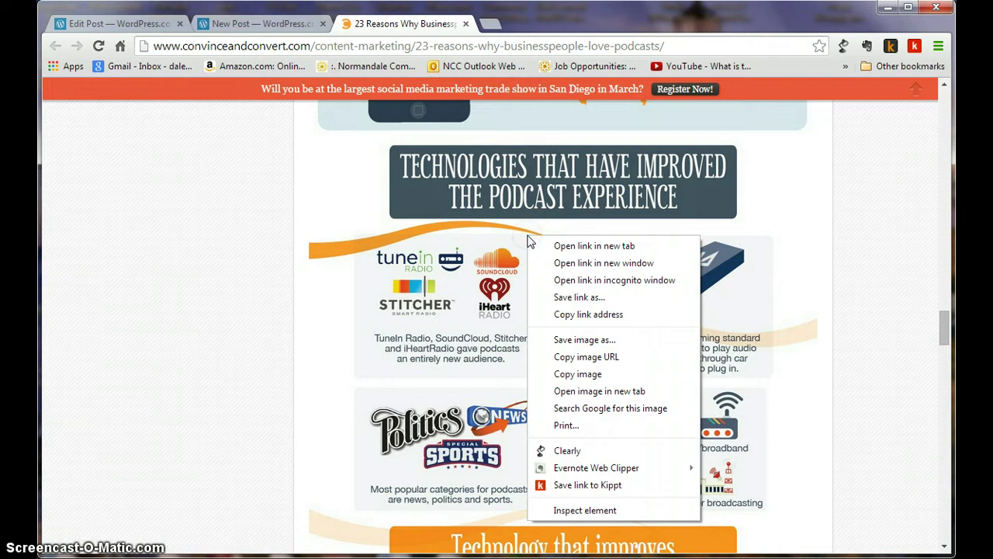
pyautogui.click(597, 342)
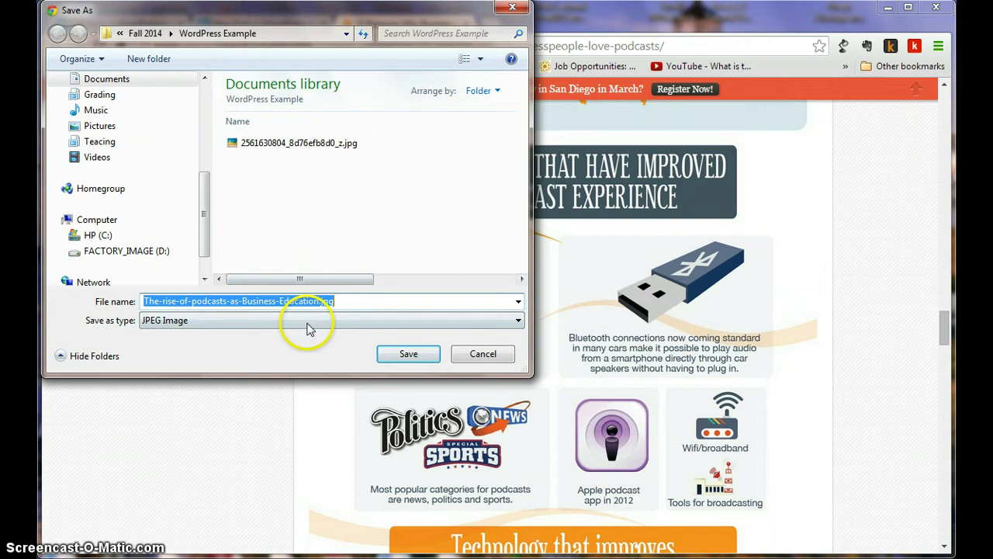
pyautogui.click(409, 355)
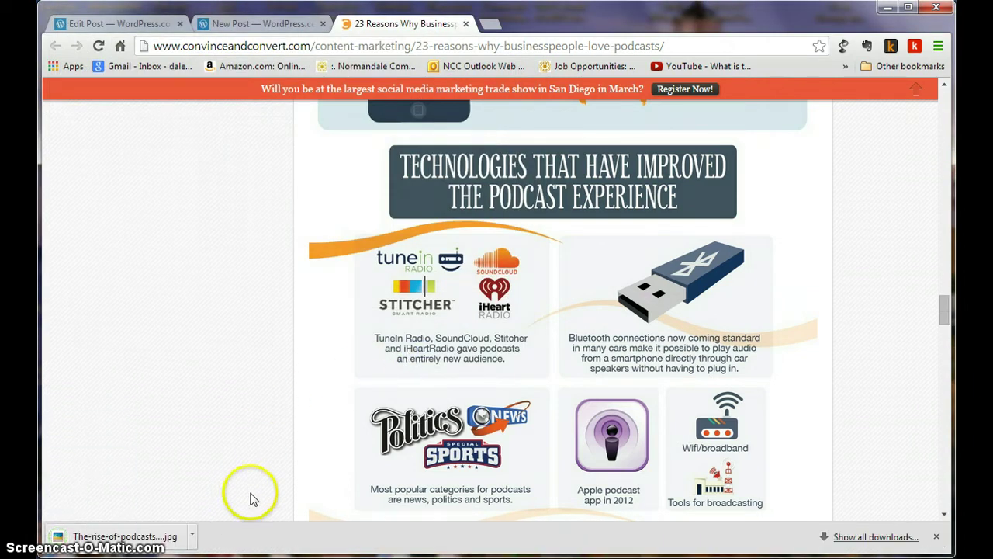
# Step: Return to the new blank blog post and title it "Embed an Infographic"
pyautogui.click(242, 25)
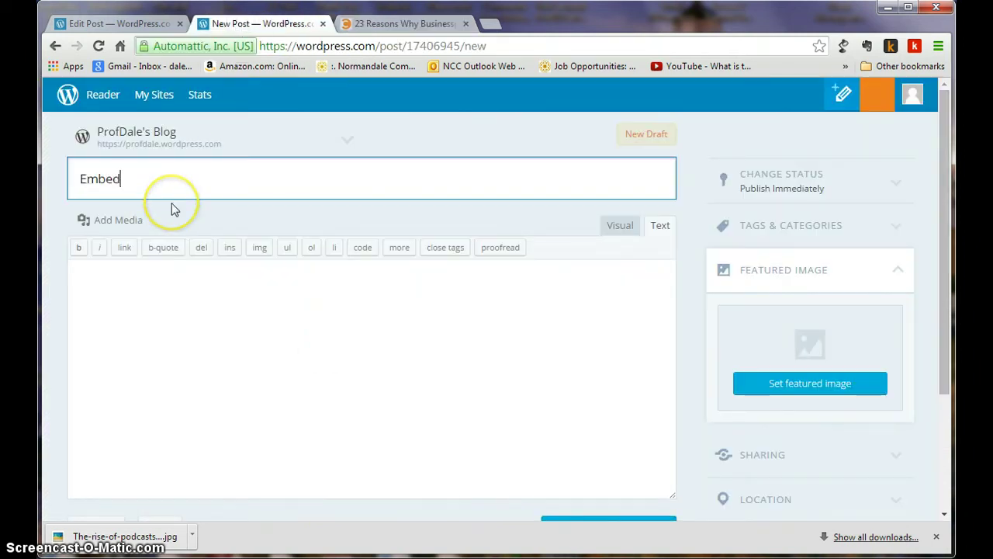
pyautogui.write('Embed')
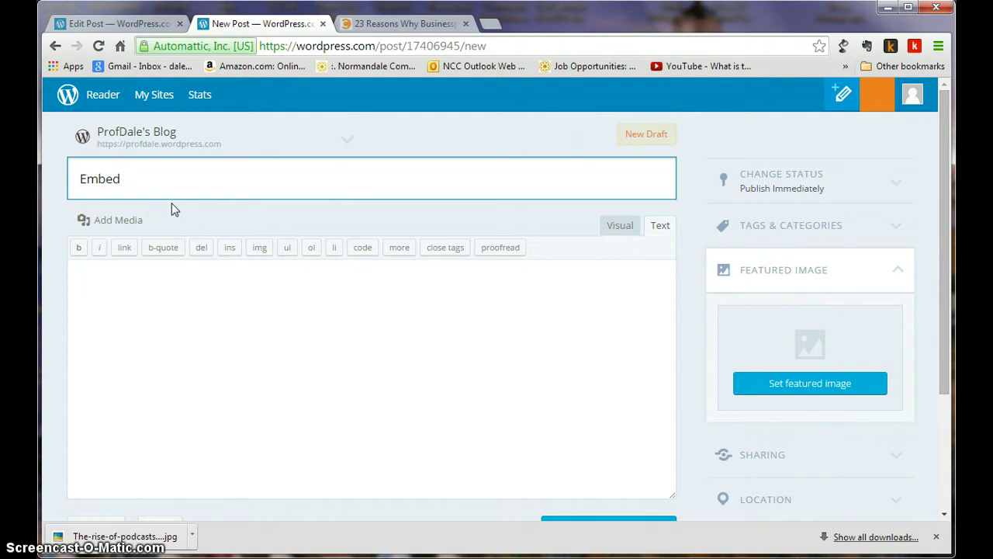
pyautogui.write(' an Infographic')
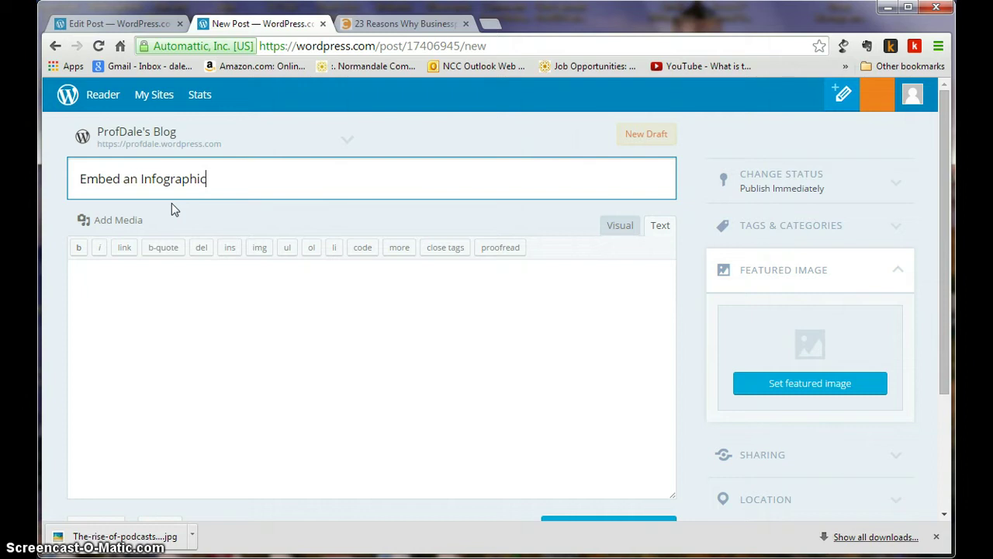
# Step: Upload The-rise-of-podcasts-as-Business-Education.jpg from the WordPress Example folder to the media library and insert it into the post in visual editing mode
pyautogui.click(621, 226)
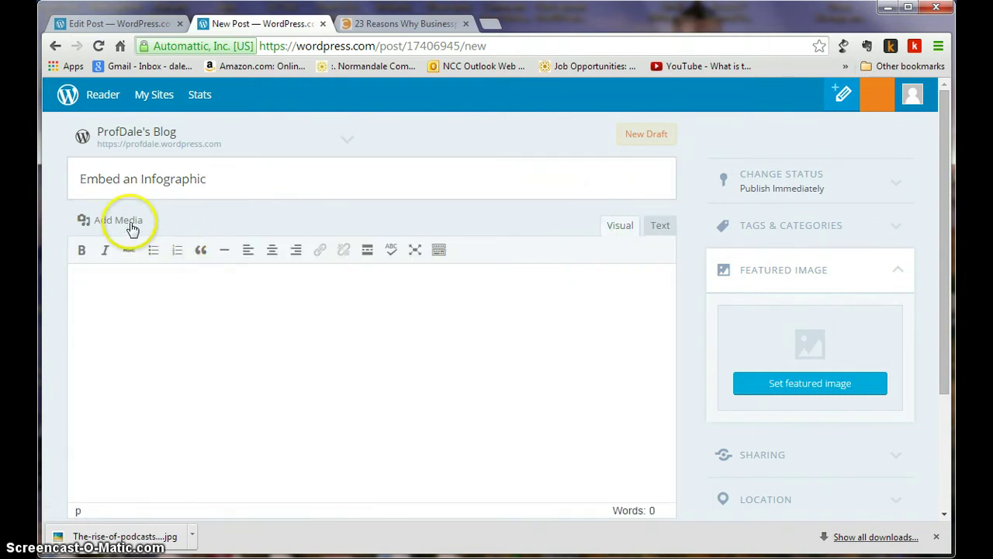
pyautogui.click(128, 223)
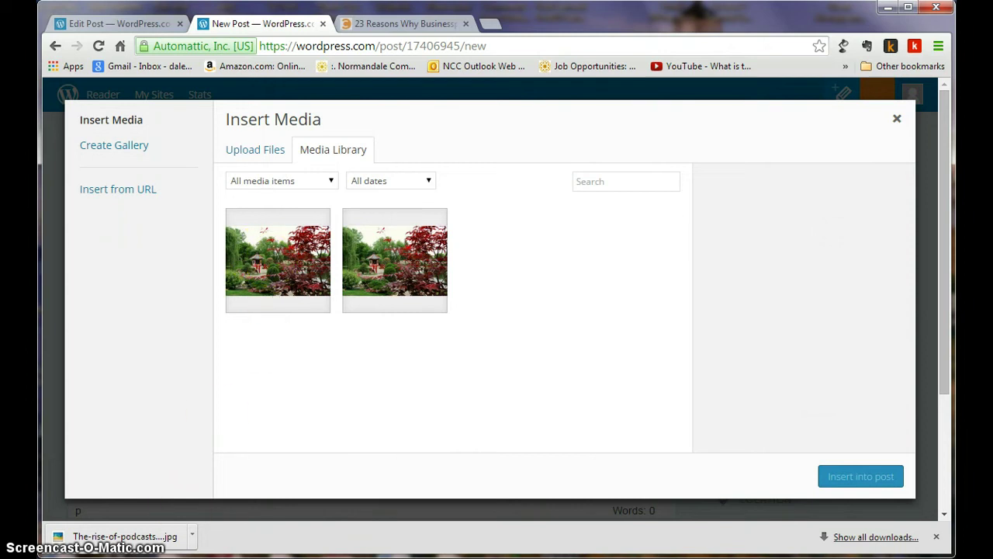
pyautogui.hotkey('alt', 'Tab')
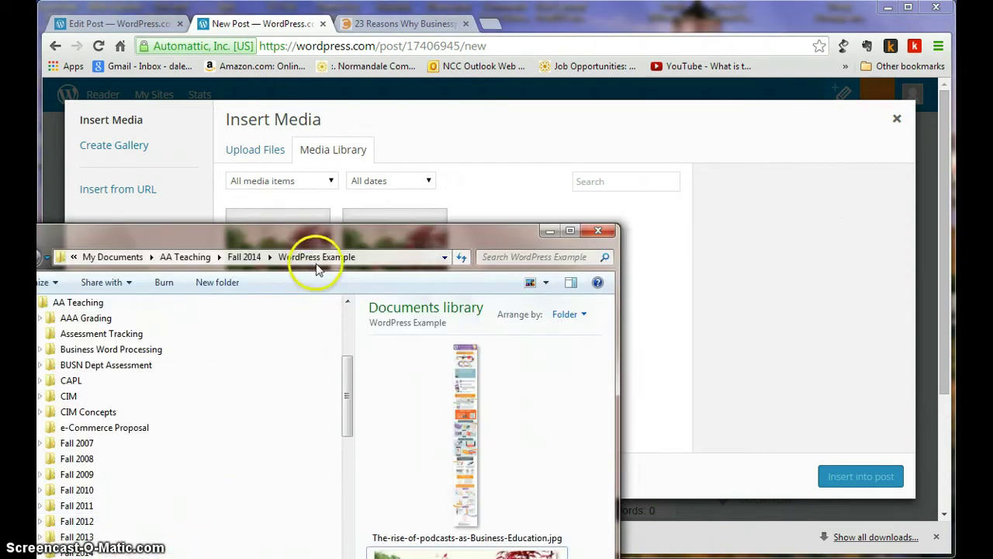
pyautogui.moveTo(311, 237); pyautogui.dragTo(204, 162)
pyautogui.click(353, 304)
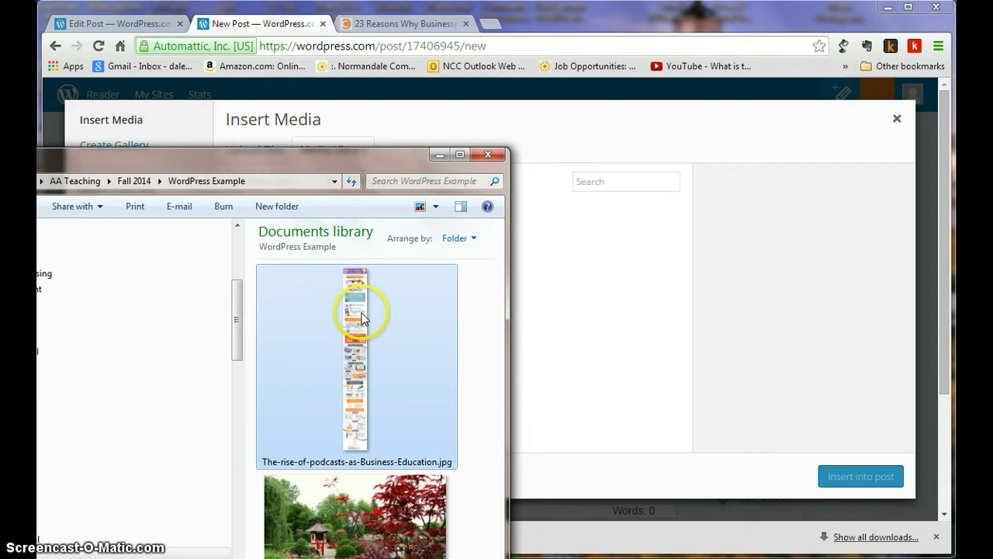
pyautogui.moveTo(361, 314); pyautogui.dragTo(589, 277)
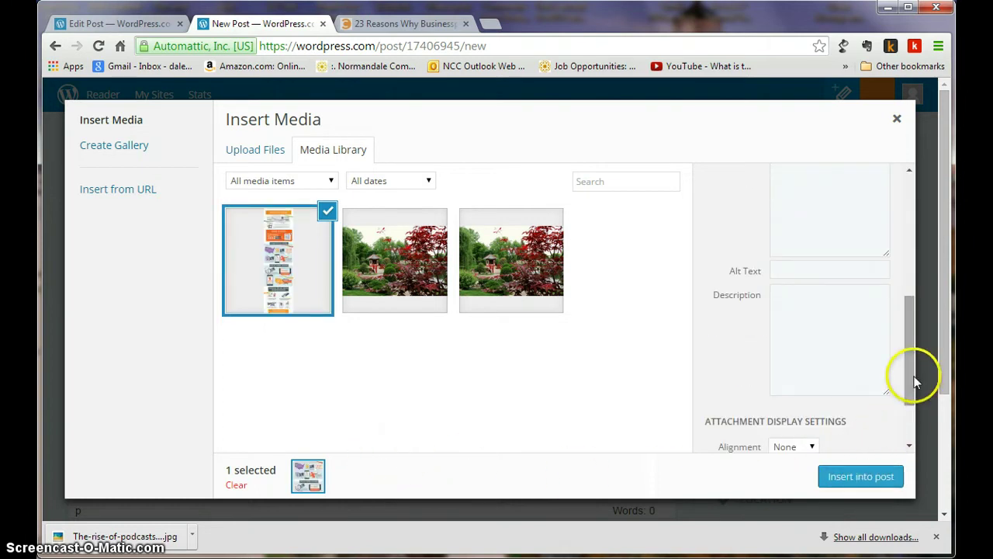
pyautogui.moveTo(915, 381); pyautogui.dragTo(914, 321)
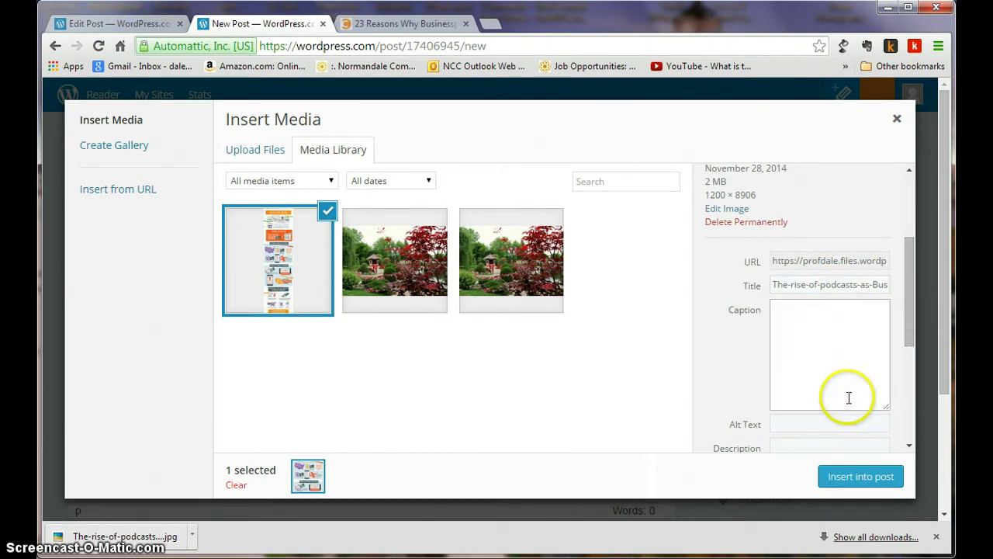
pyautogui.click(857, 478)
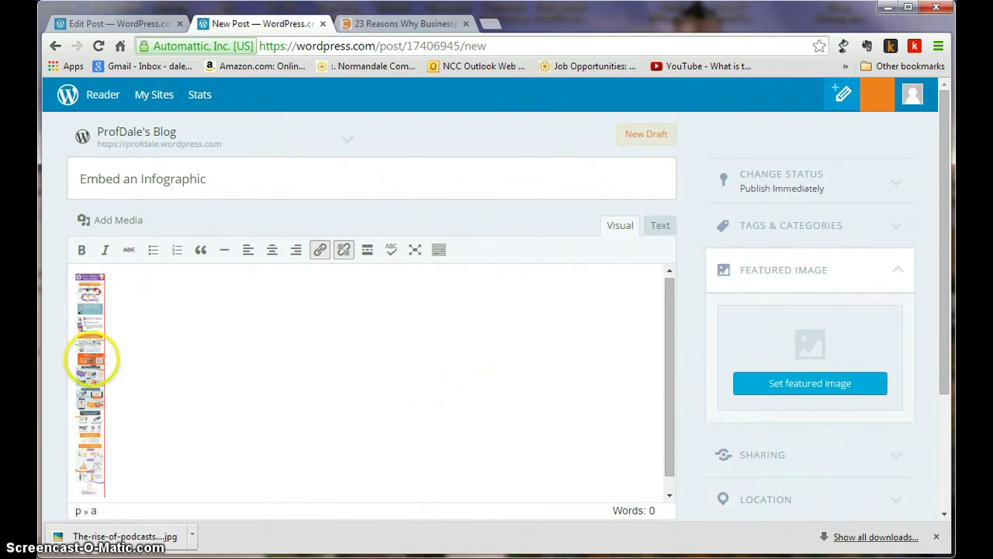
# Step: Enlarge the inserted infographic to a little over half the editor's width and publish the post to the blog
pyautogui.click(91, 359)
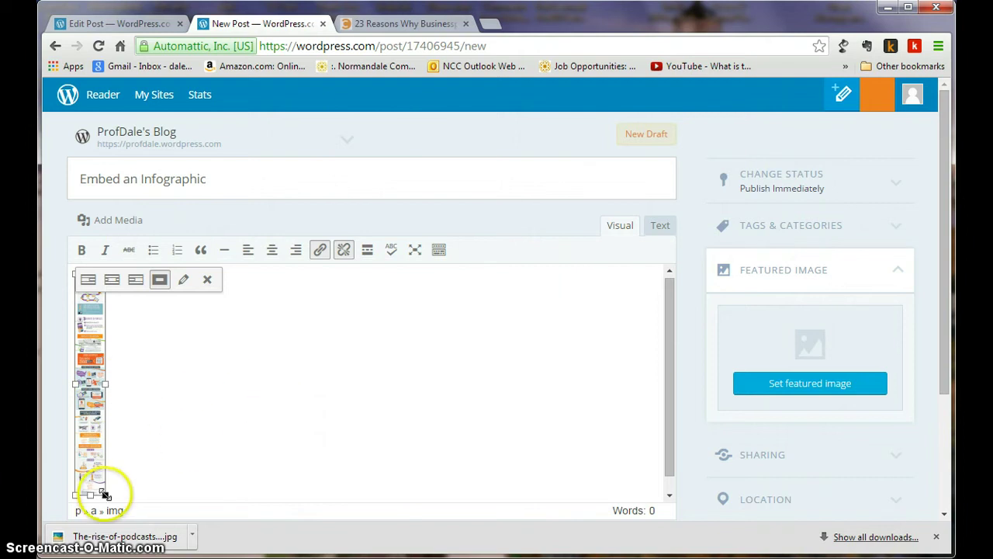
pyautogui.moveTo(90, 495); pyautogui.dragTo(428, 468)
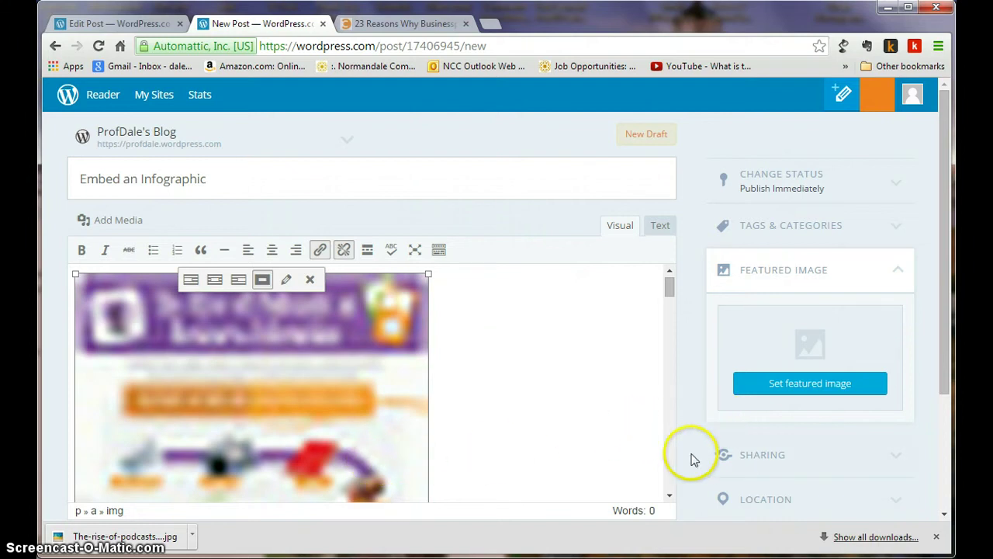
pyautogui.scroll(-2, 943, 334)
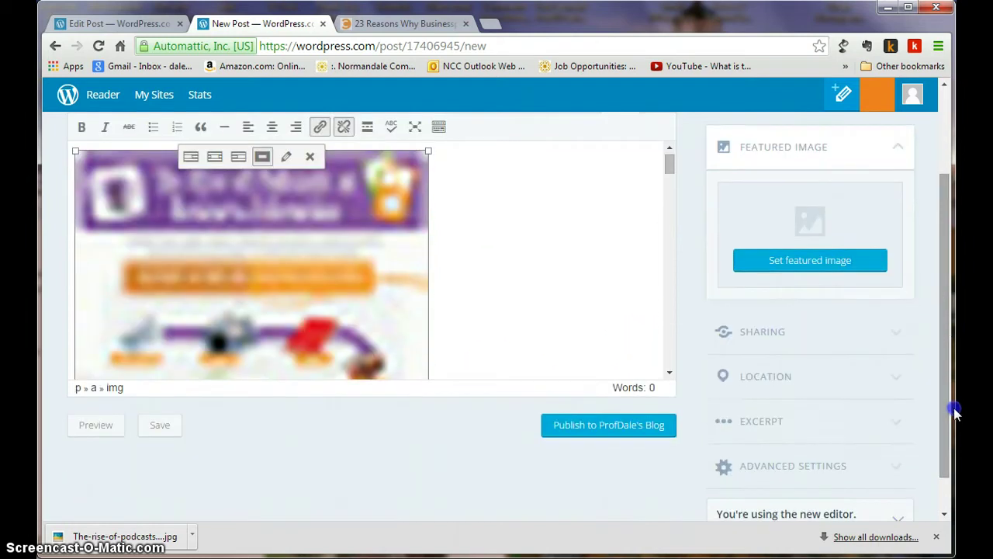
pyautogui.click(621, 428)
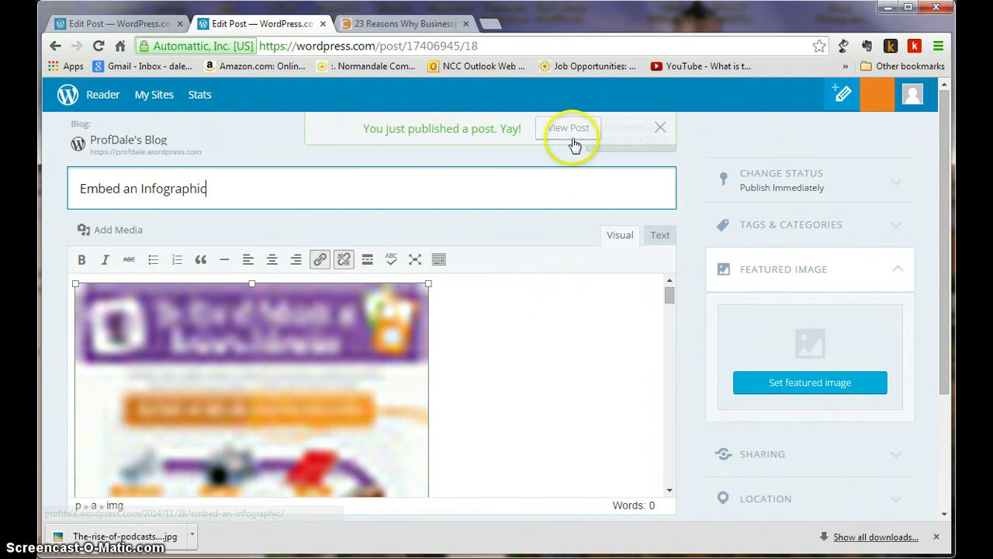
# Step: View the published "Embed an Infographic" post, examine the infographic on the page, and go to the blog's home page
pyautogui.click(574, 132)
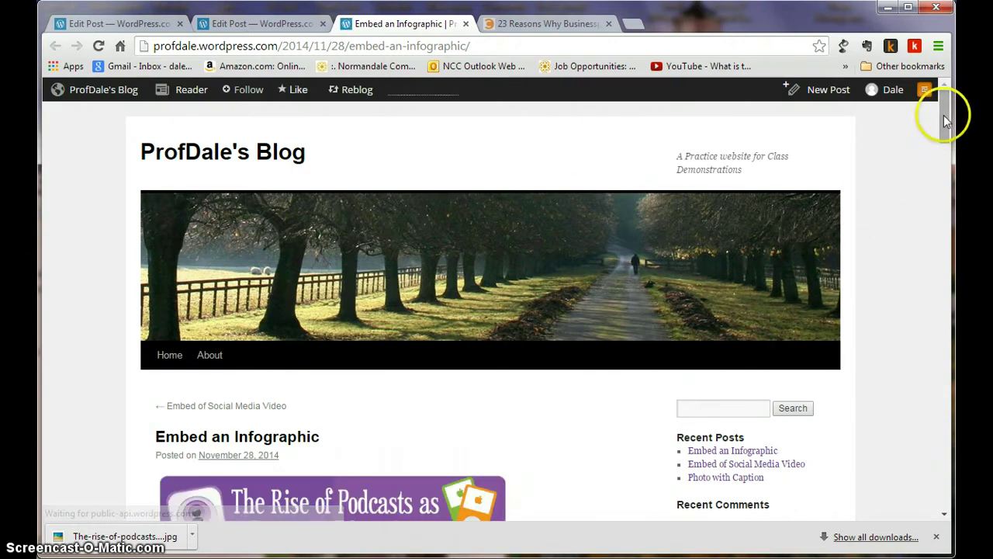
pyautogui.moveTo(943, 124)
pyautogui.mouseDown()
pyautogui.moveTo(952, 454)
pyautogui.moveTo(947, 113)
pyautogui.mouseUp()
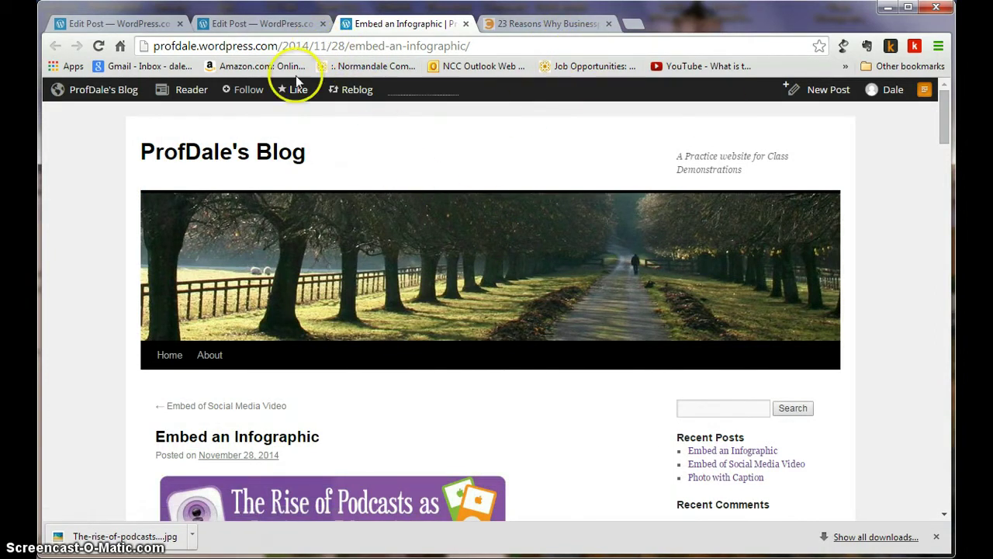
pyautogui.click(244, 157)
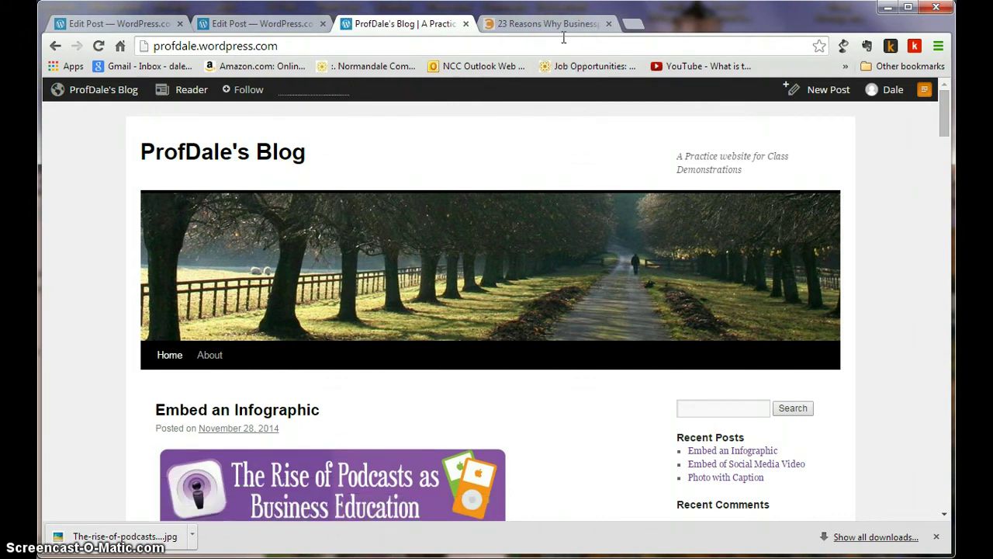
# Step: Return to the podcasts article and copy the attribution name MarketingPodcasts.com from its "Share this Image On Your Site" code
pyautogui.click(565, 25)
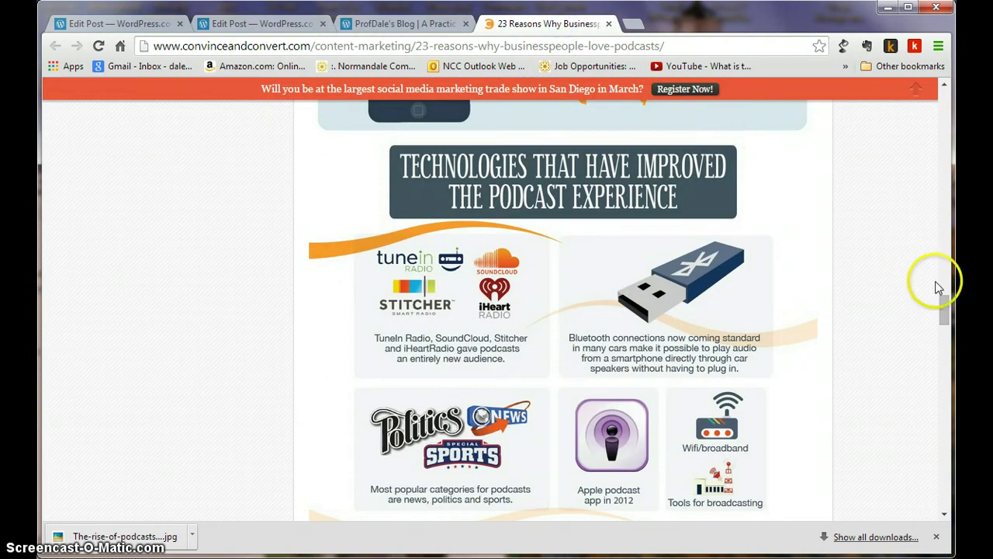
pyautogui.moveTo(946, 310); pyautogui.dragTo(921, 394)
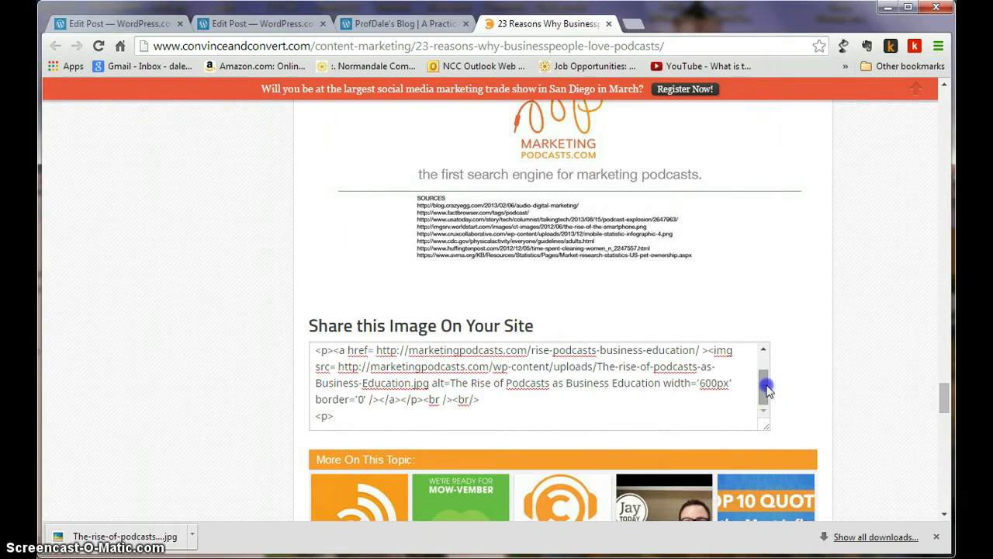
pyautogui.click(760, 357)
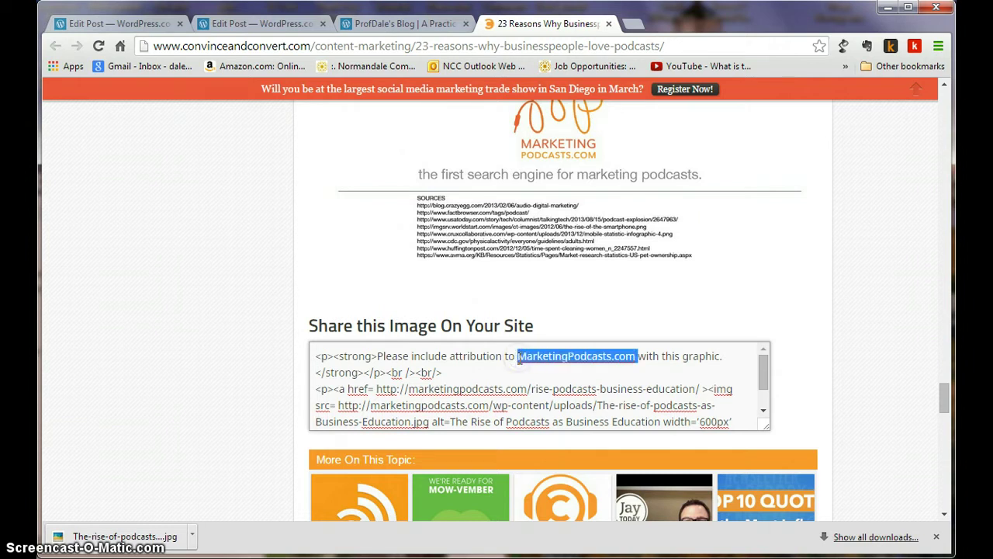
# Step: Go back to the blog's home page and open the "Embed an Infographic" post for editing
pyautogui.click(426, 24)
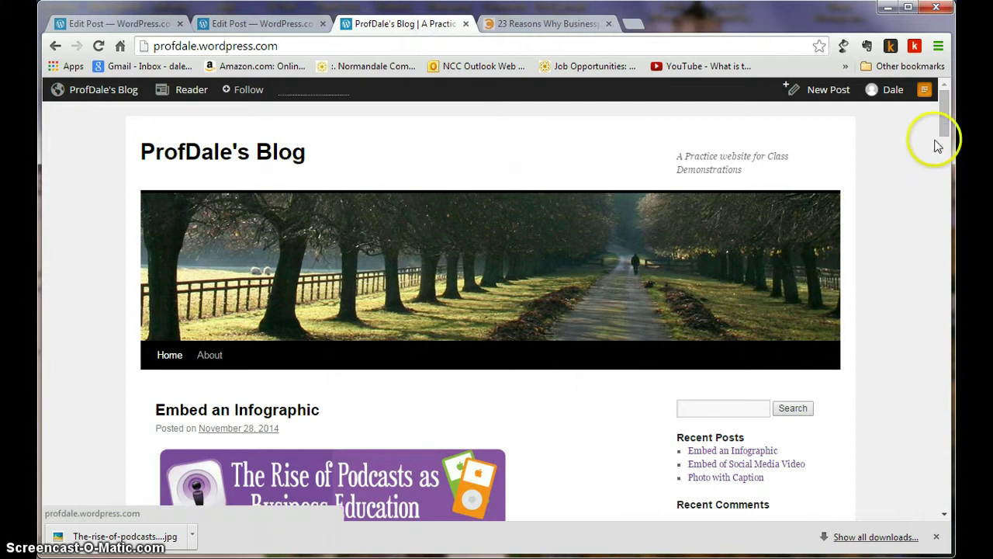
pyautogui.moveTo(944, 116); pyautogui.dragTo(956, 183)
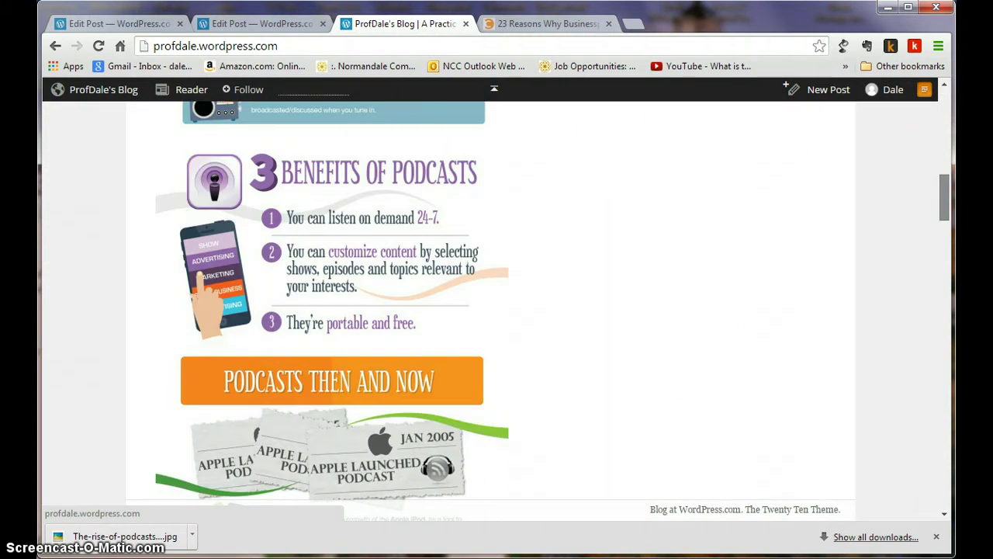
pyautogui.scroll(-20, 333, 310)
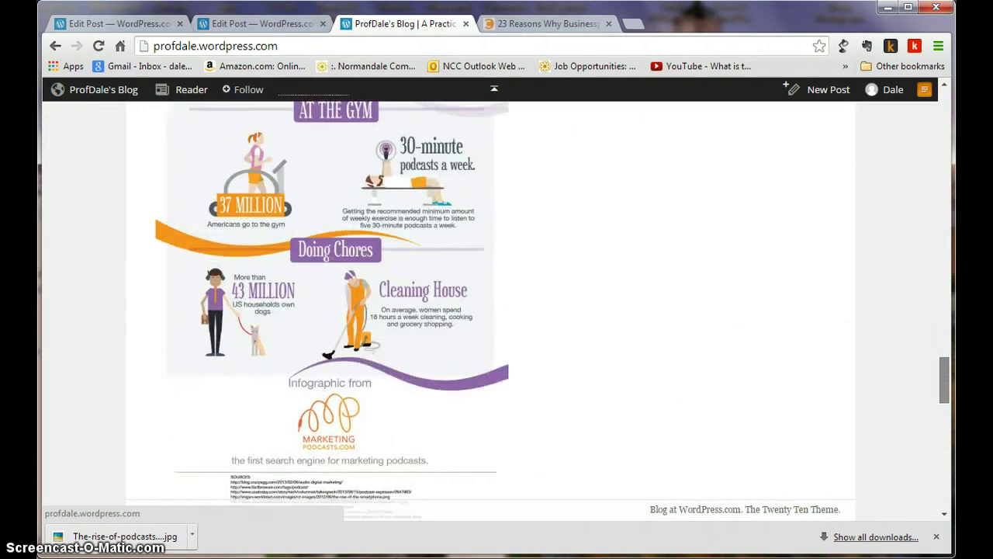
pyautogui.scroll(-5, 332, 311)
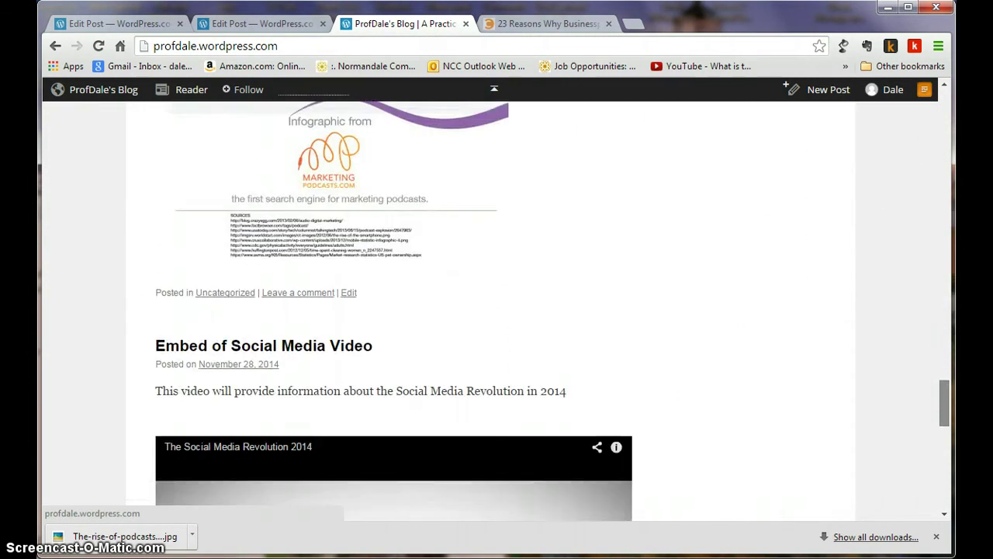
pyautogui.click(347, 293)
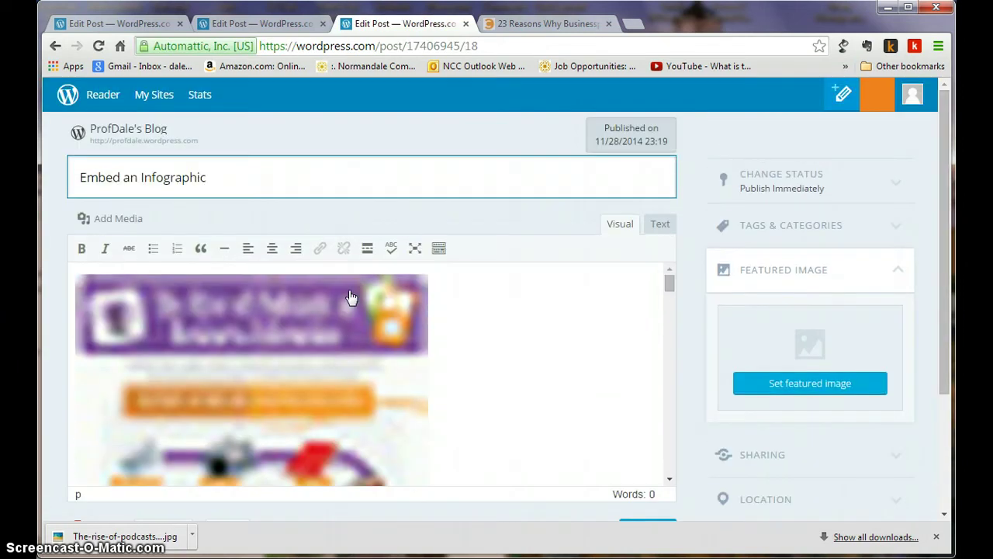
# Step: Start a new line below the end of the infographic with the text "This Infographic is originally"
pyautogui.click(406, 288)
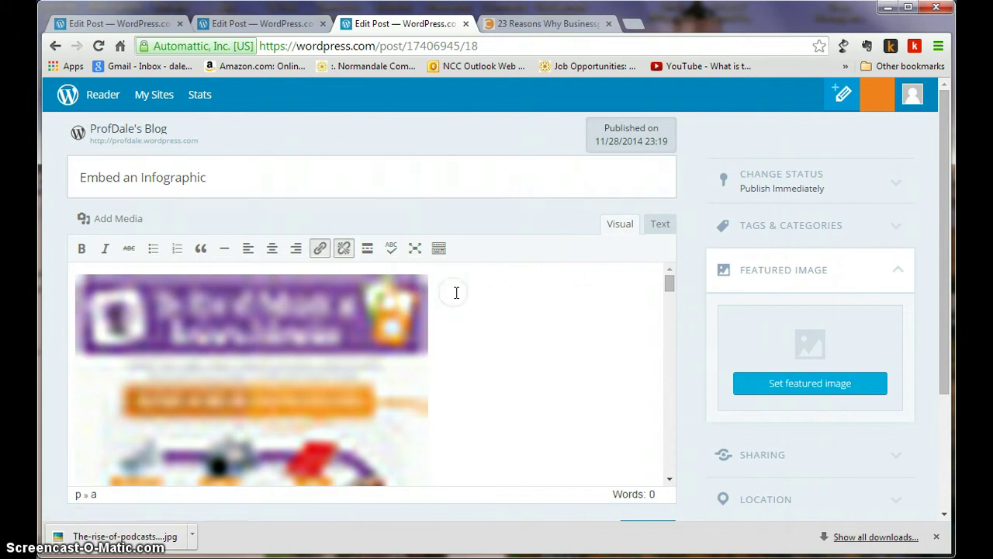
pyautogui.scroll(-2, 457, 292)
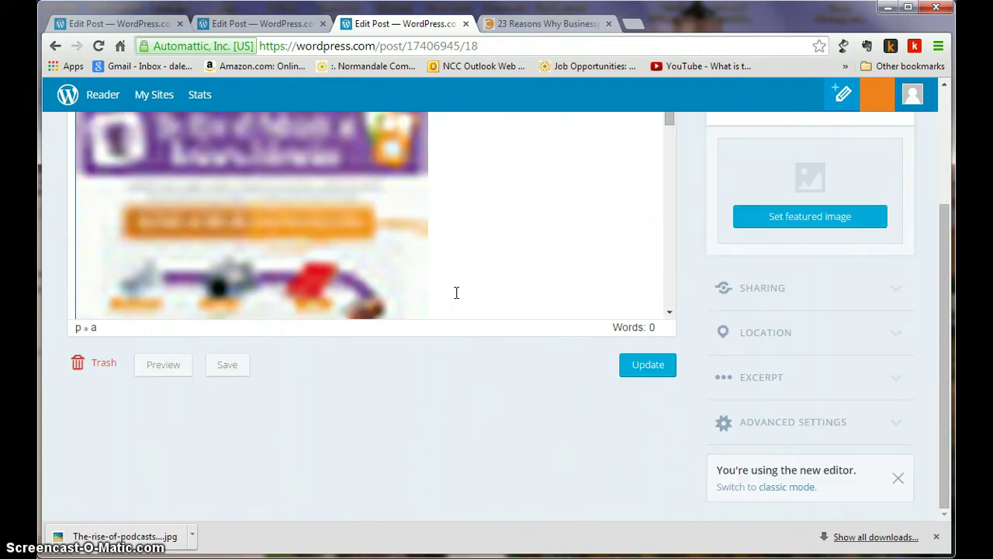
pyautogui.scroll(1, 456, 292)
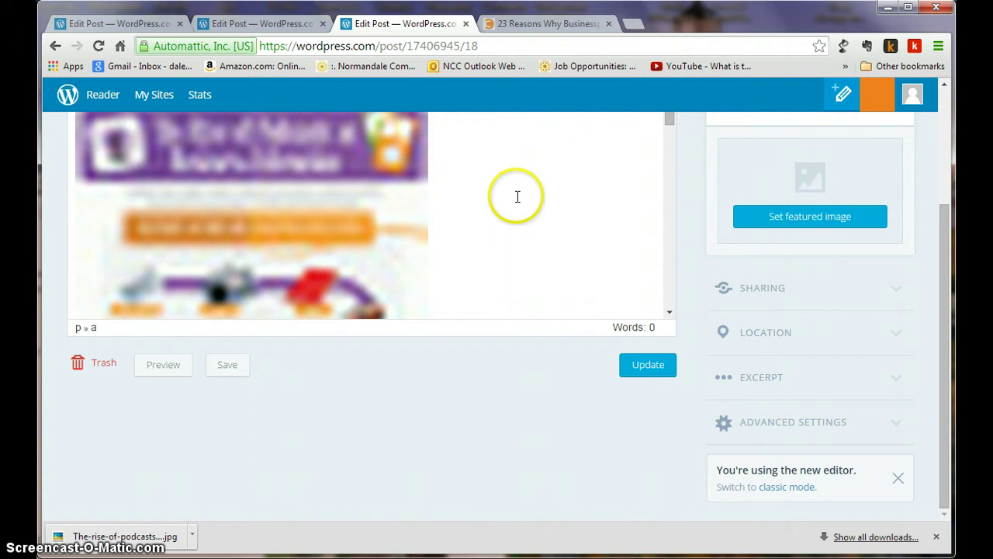
pyautogui.scroll(2, 947, 252)
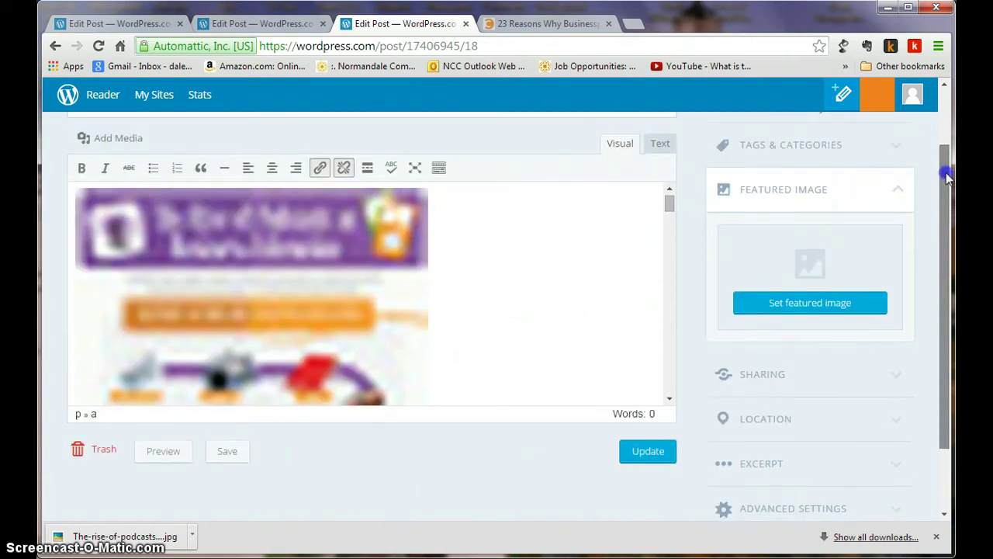
pyautogui.moveTo(674, 268); pyautogui.dragTo(671, 258)
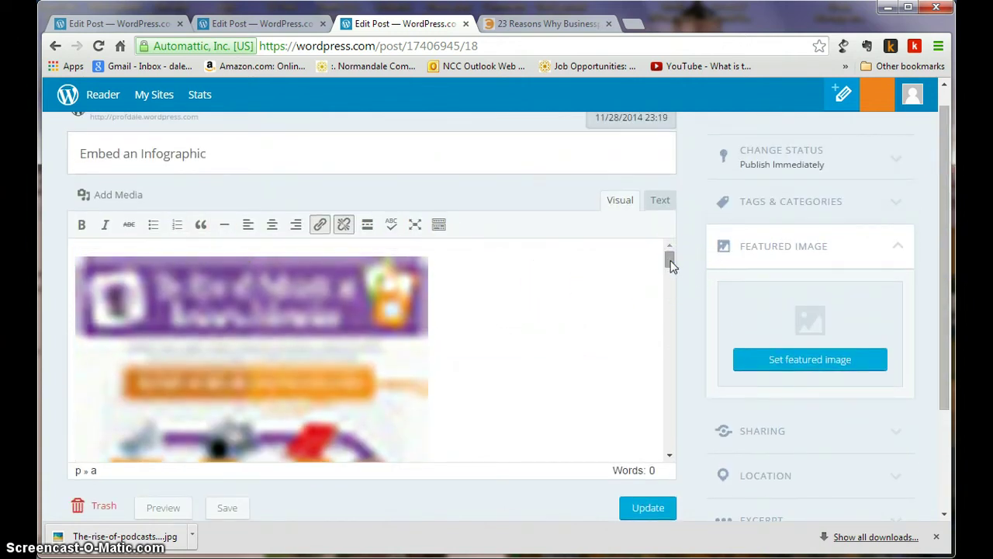
pyautogui.click(290, 245)
pyautogui.press('End')
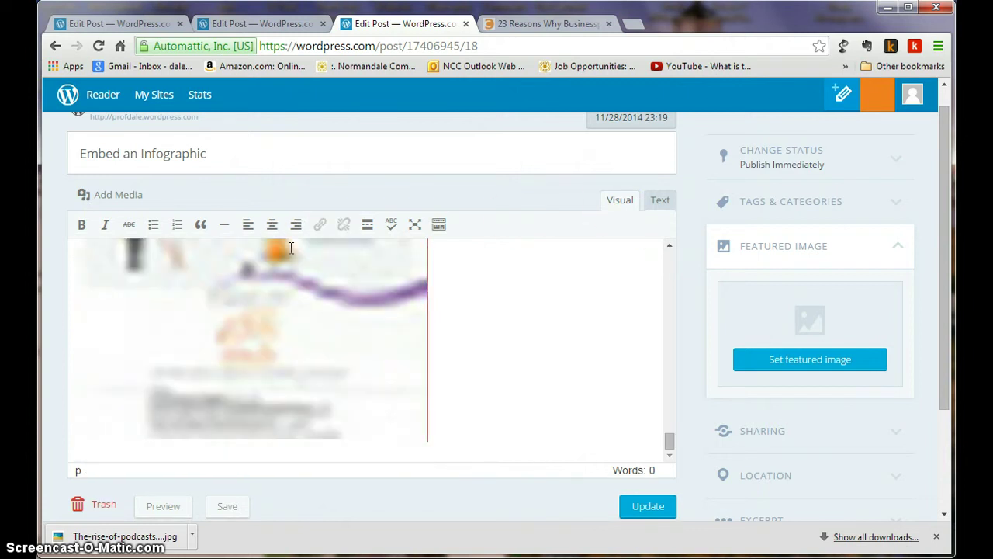
pyautogui.press('Return')
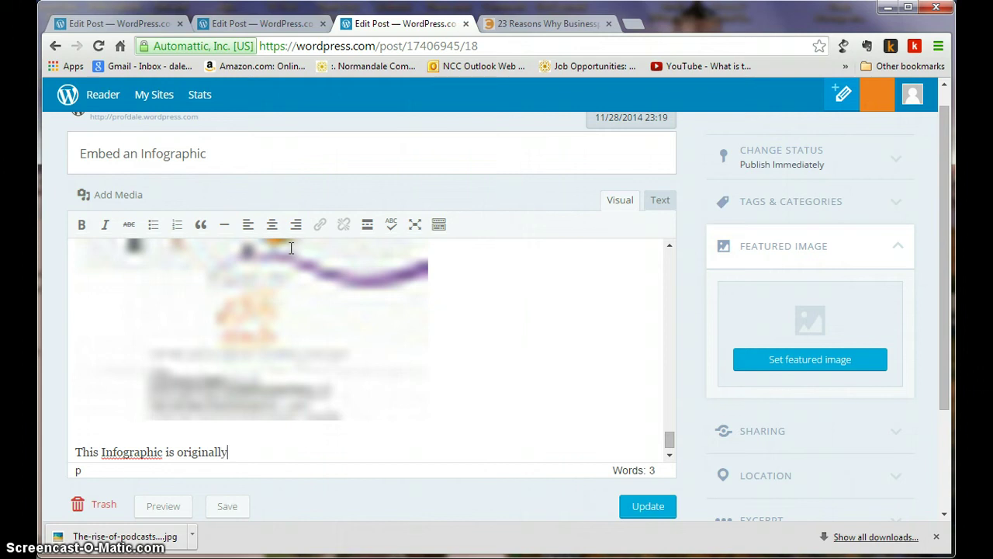
pyautogui.click(176, 451)
pyautogui.doubleClick(171, 452)
pyautogui.write('was')
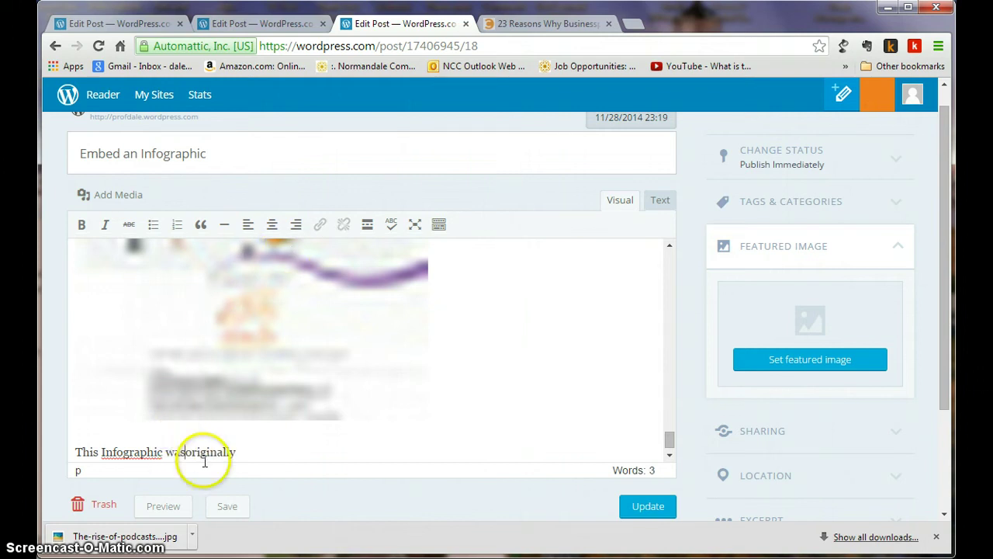
pyautogui.click(248, 454)
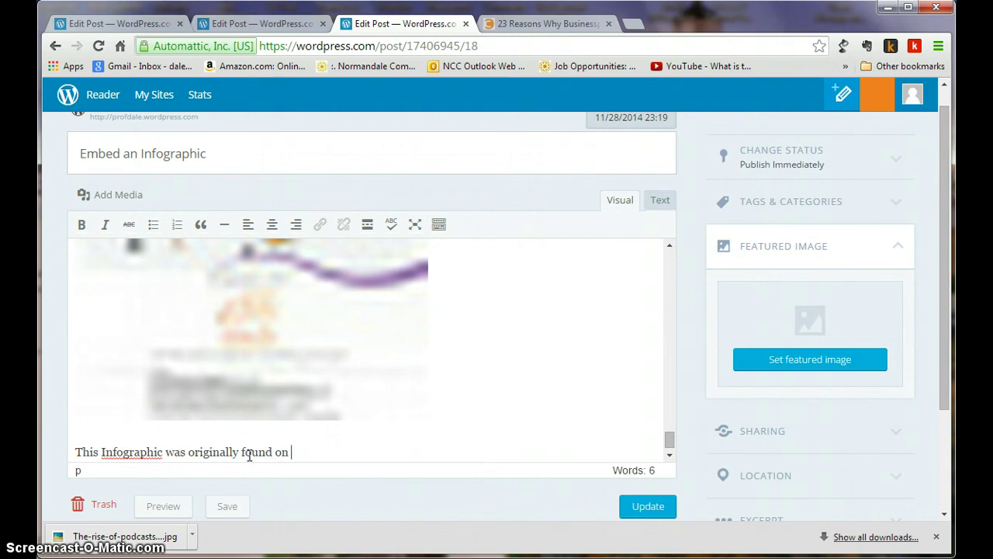
pyautogui.write('found on')
pyautogui.write('MarketingPodcasts.com')
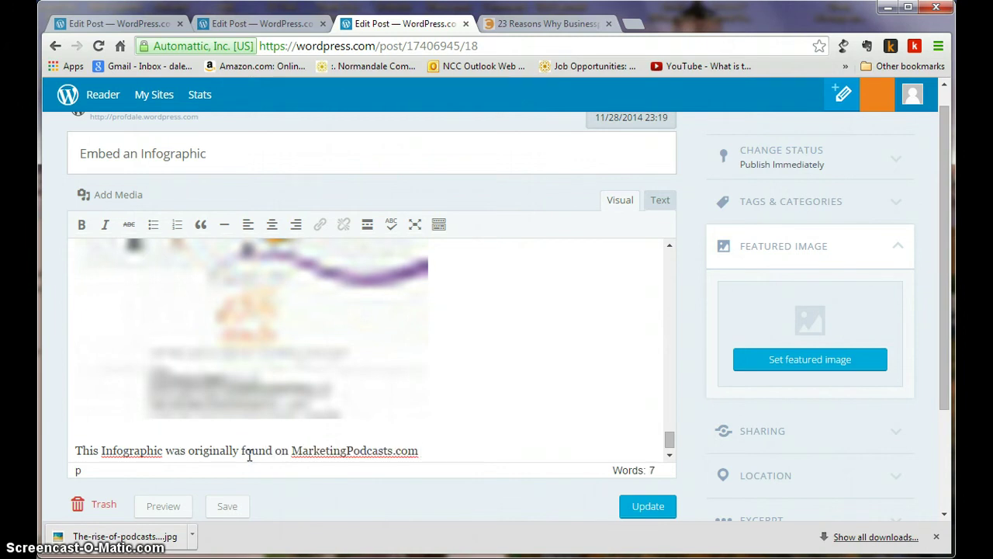
pyautogui.click(292, 455)
pyautogui.write('www.')
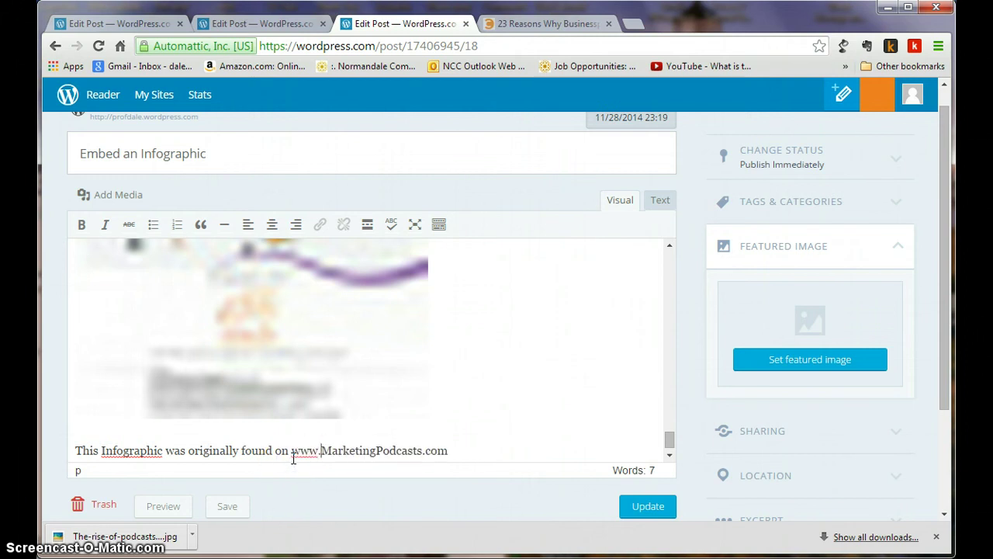
# Step: Update the published post with the attribution line and close its editing page
pyautogui.click(644, 508)
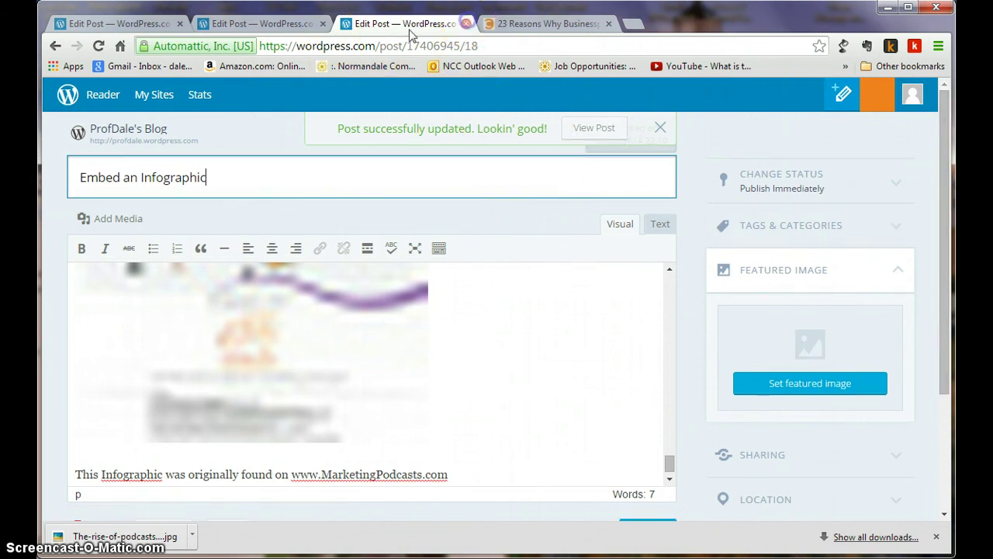
pyautogui.click(466, 23)
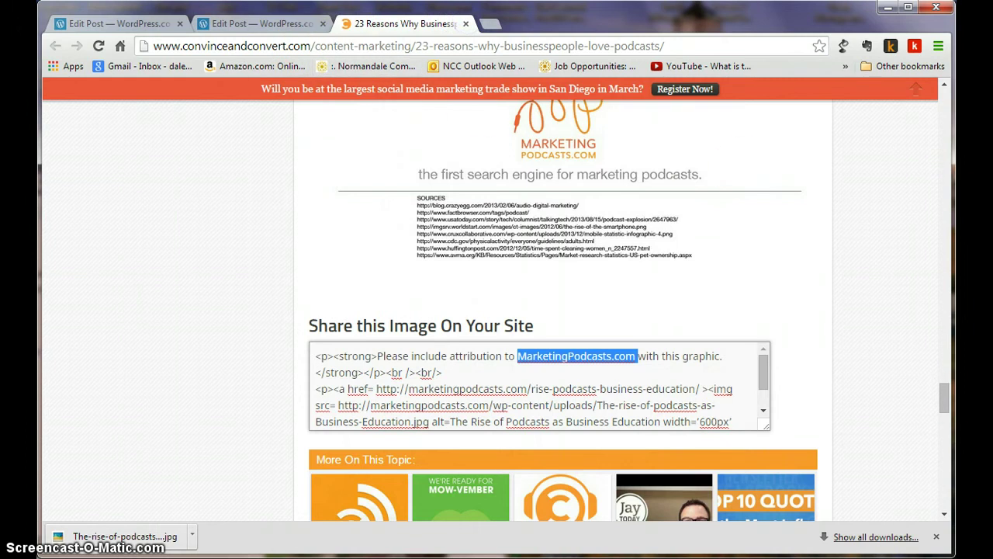
# Step: Close the "23 Reasons Why Businesspeople Love Podcasts" article and return to the editor of the "Embed an Infographic" post
pyautogui.moveTo(942, 399); pyautogui.dragTo(934, 87)
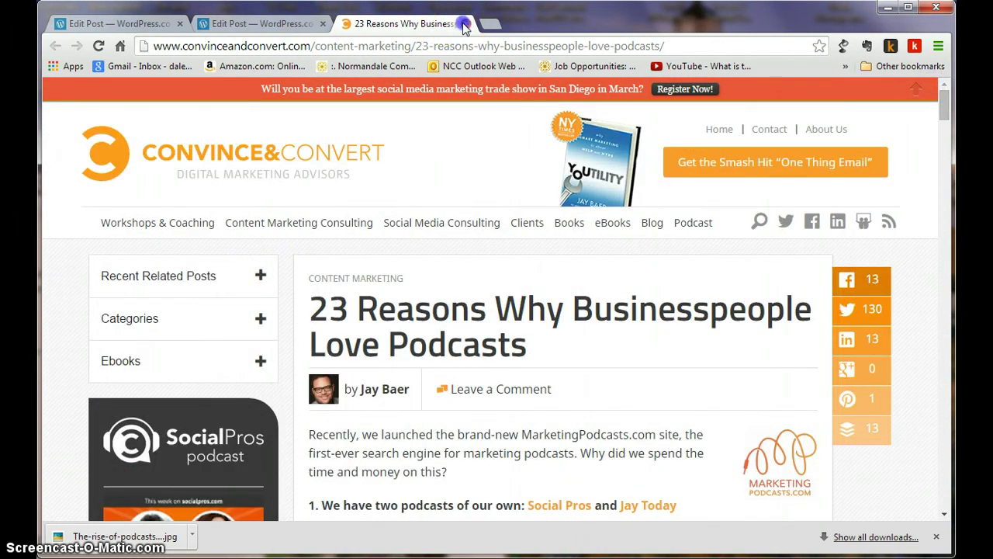
pyautogui.click(464, 26)
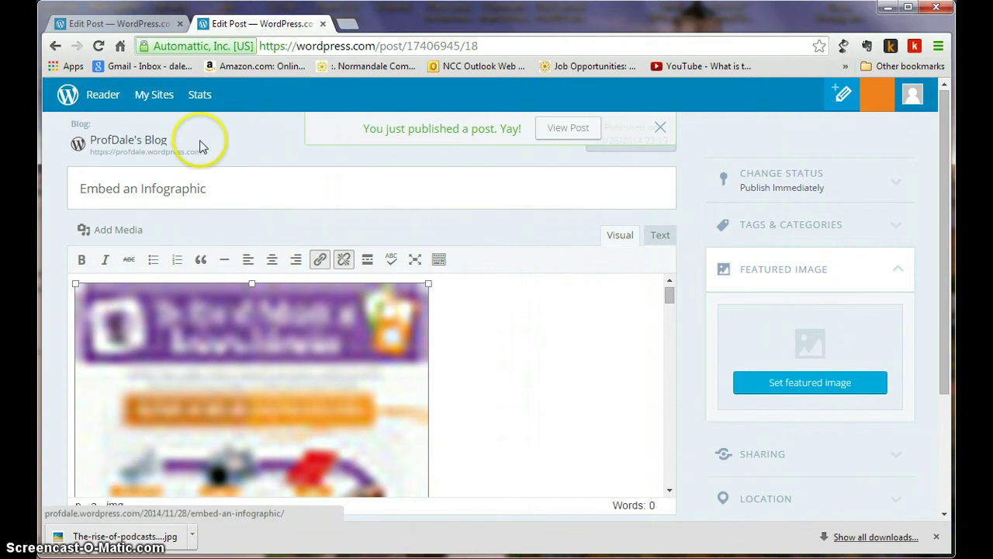
pyautogui.click(147, 26)
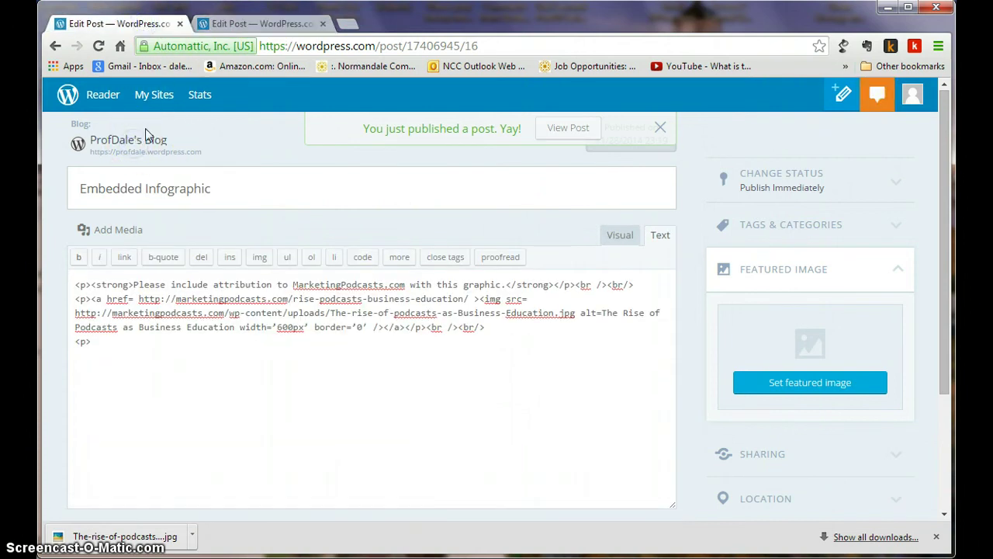
pyautogui.click(261, 24)
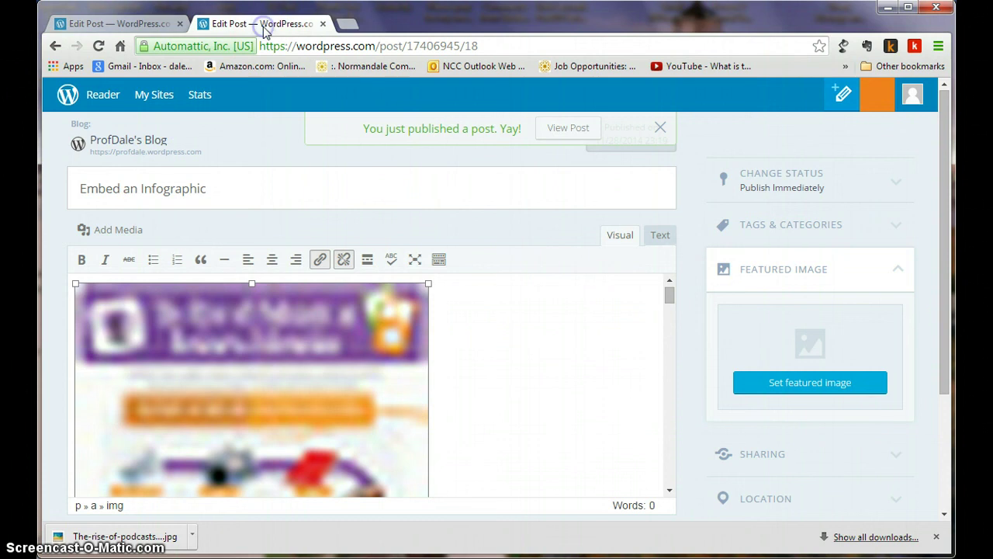
# Step: Open the public blog site and review the infographic's attribution line and the other published posts down to the page's end
pyautogui.click(162, 98)
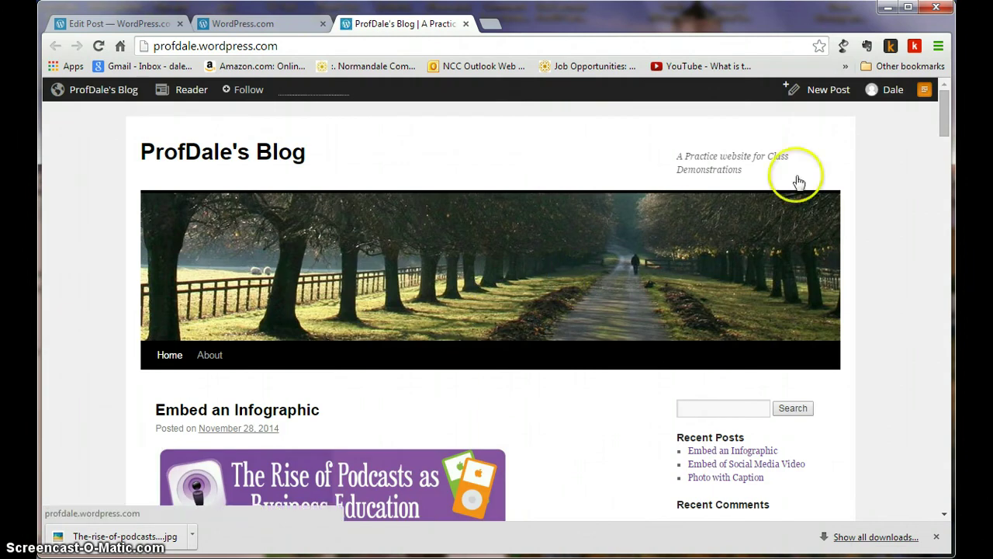
pyautogui.moveTo(944, 105); pyautogui.dragTo(950, 404)
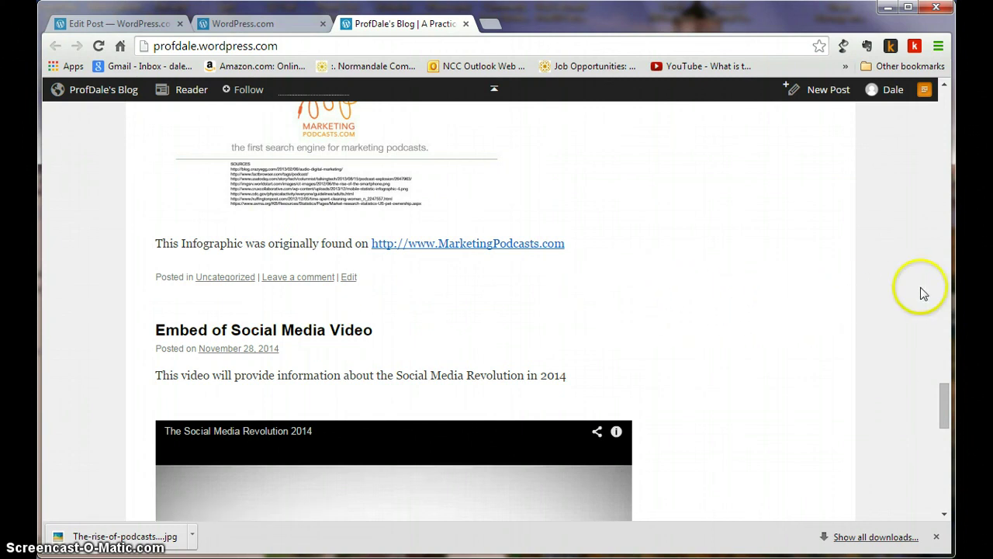
pyautogui.moveTo(946, 393); pyautogui.dragTo(947, 481)
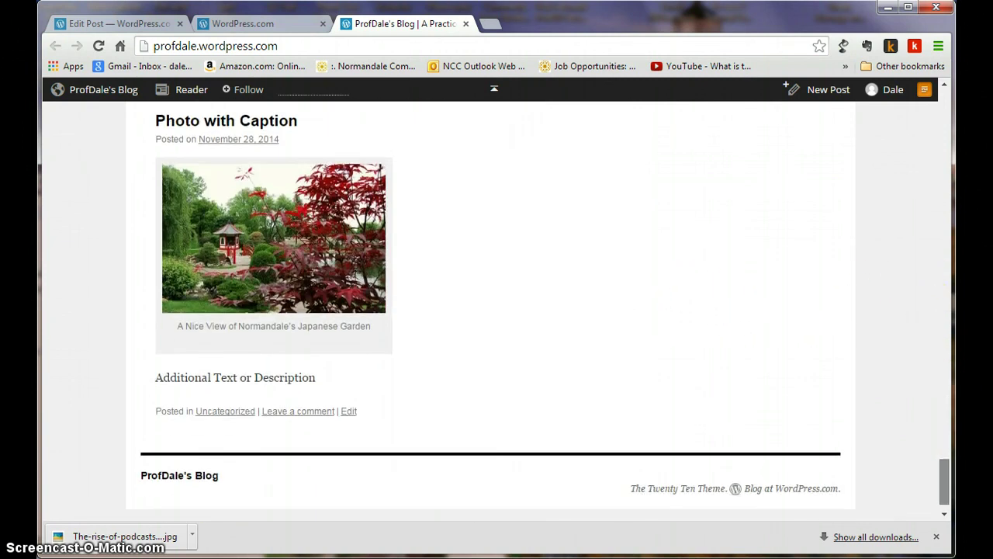